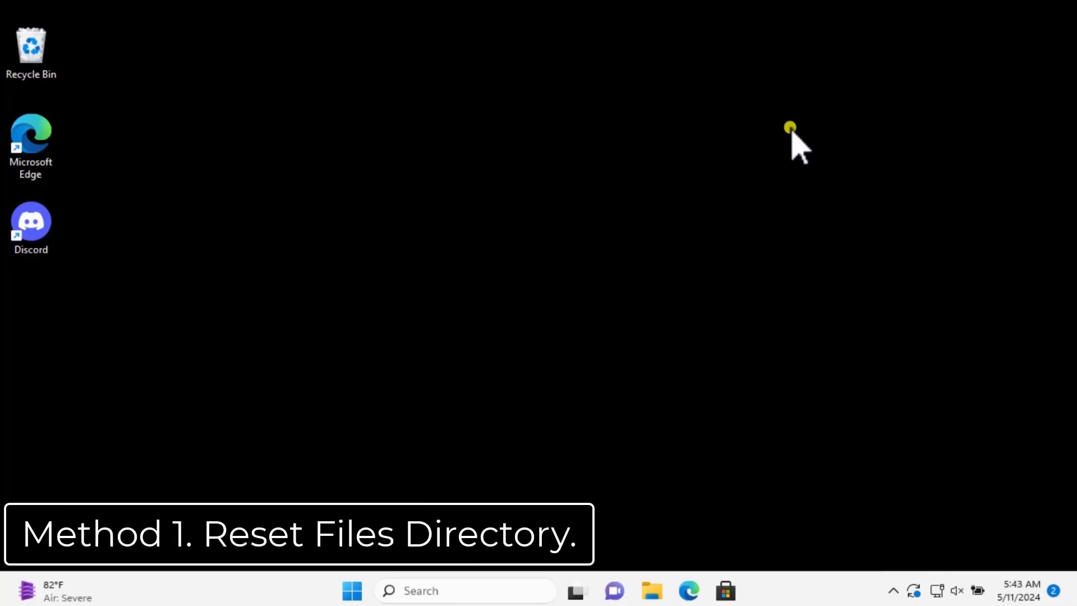
Step: Quit Discord from its hidden system tray icon
left_click(894, 590)
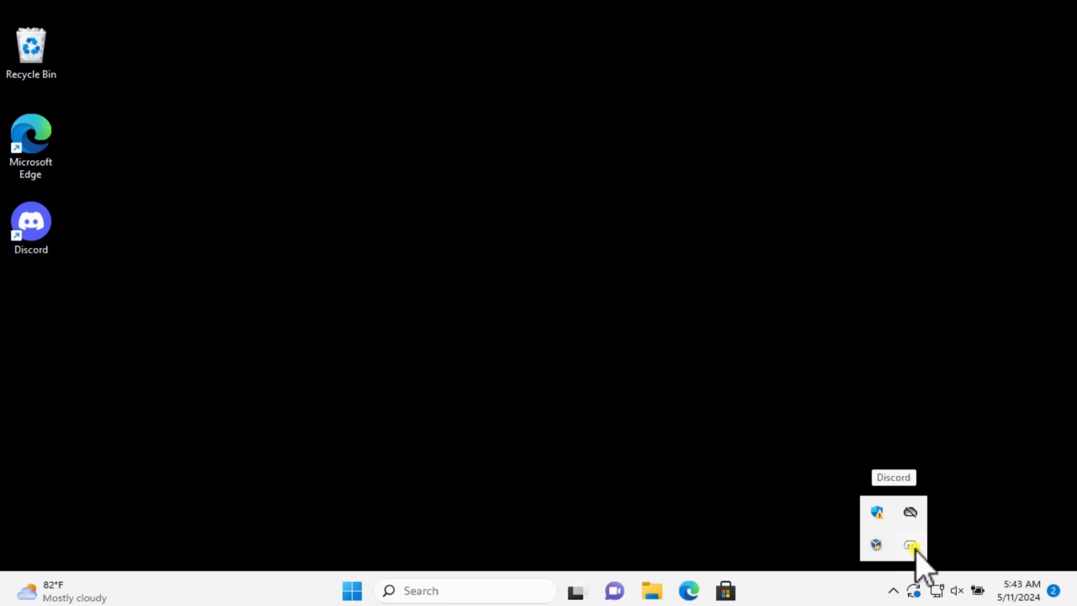
right_click(911, 544)
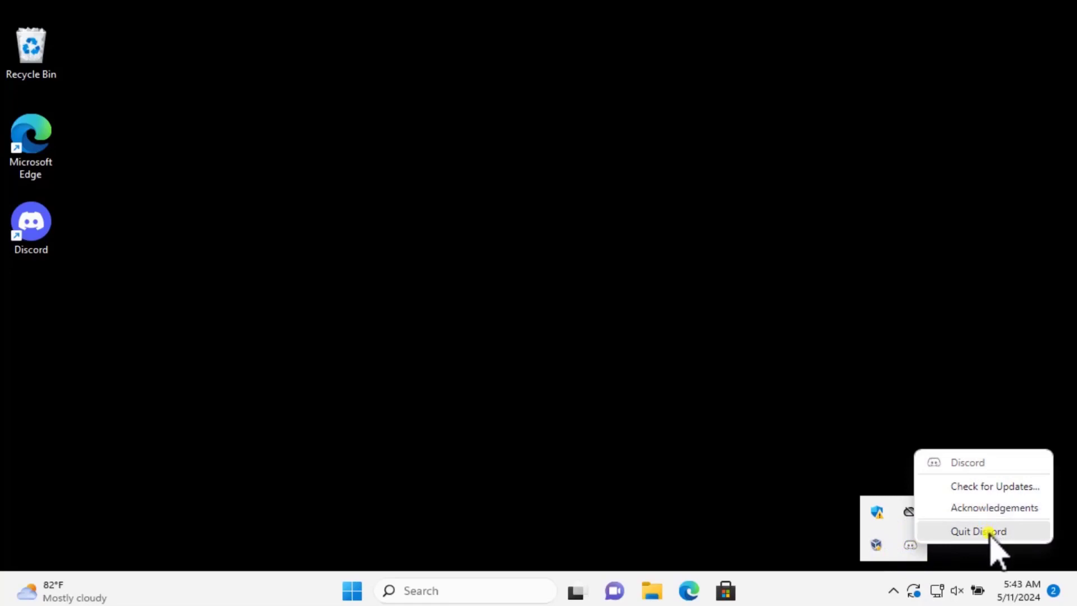
left_click(621, 453)
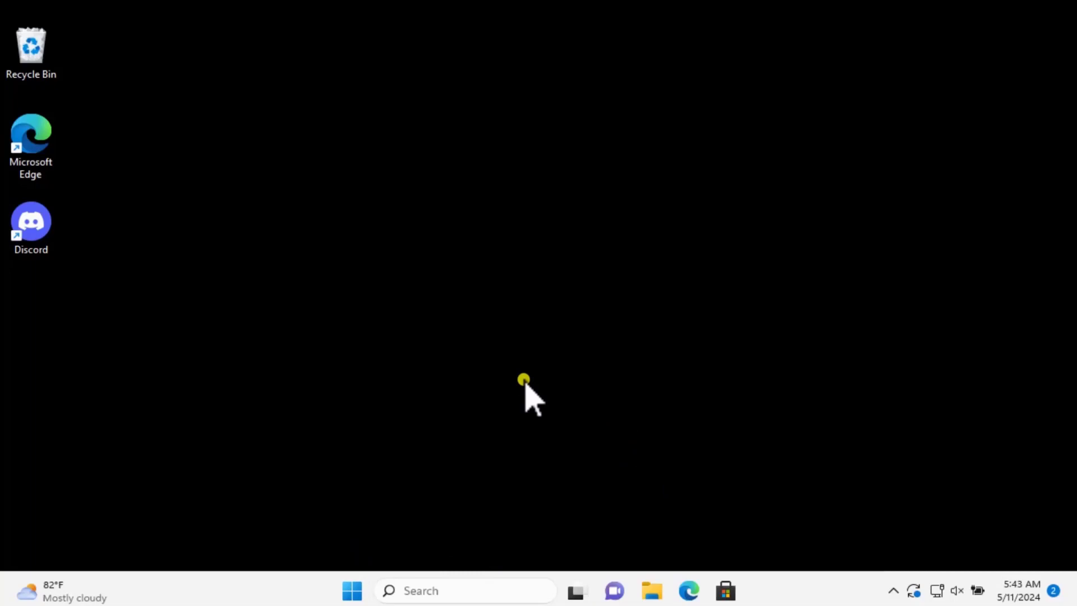
Step: Open Task Manager via 'tas' search, end the remaining Discord process, then close it
left_click(423, 591)
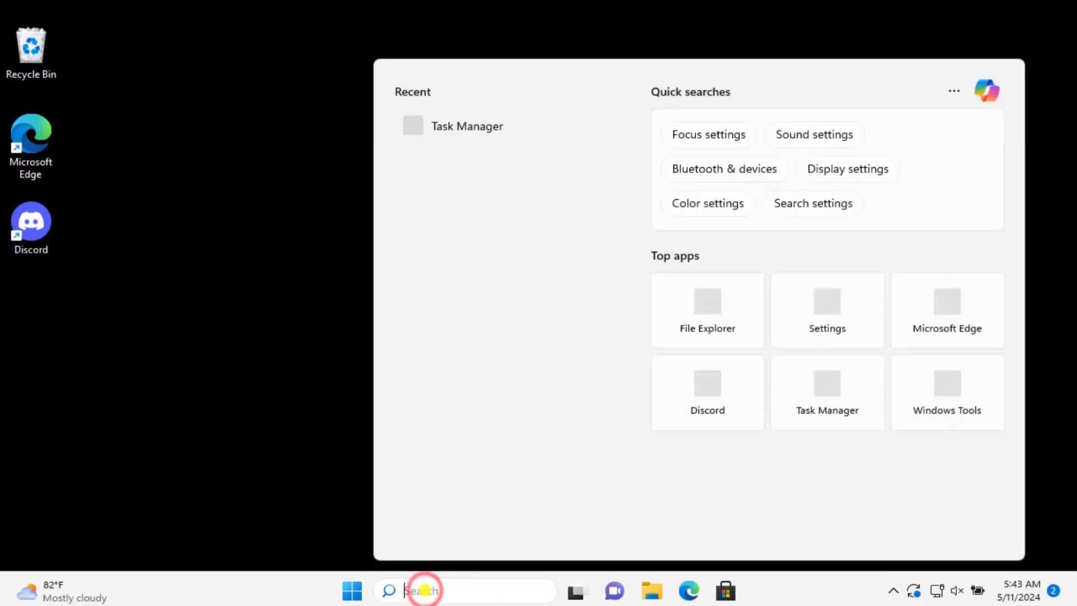
type("tas")
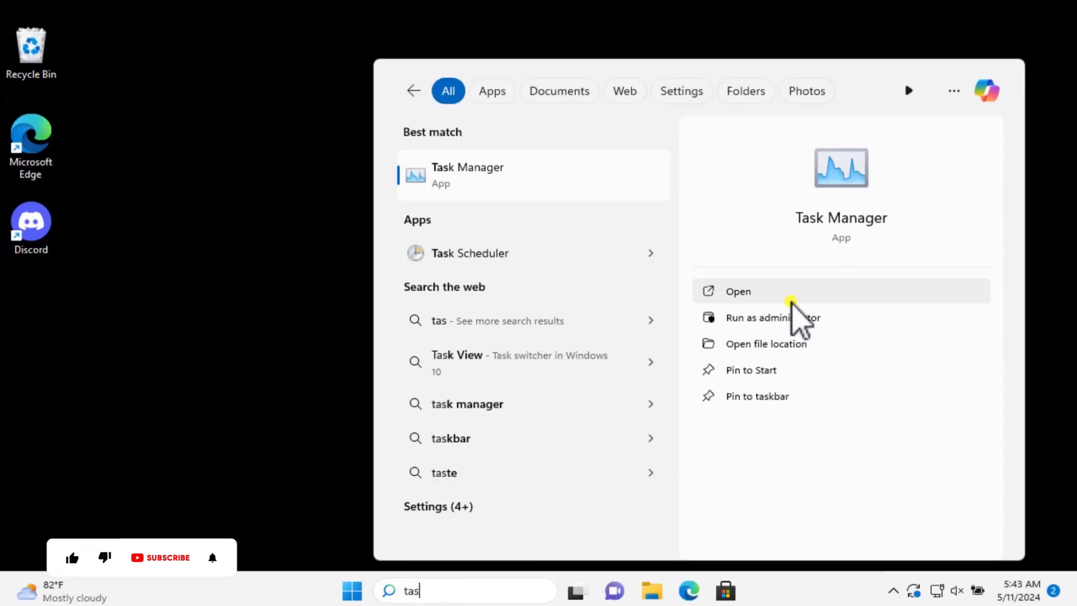
left_click(791, 301)
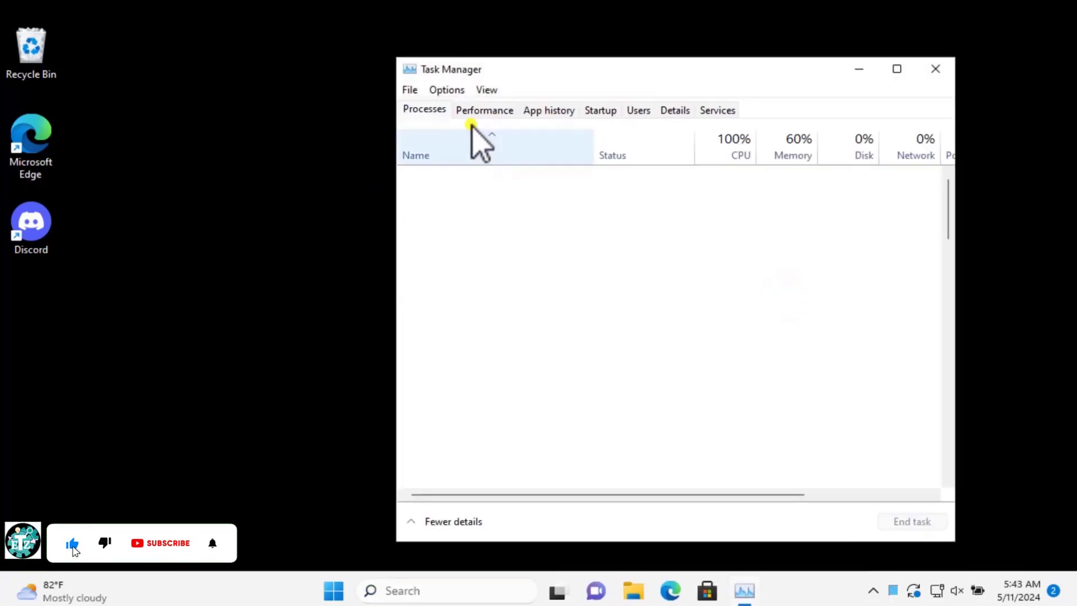
scroll(443, 404, "down", 1)
scroll(455, 404, "down", 1)
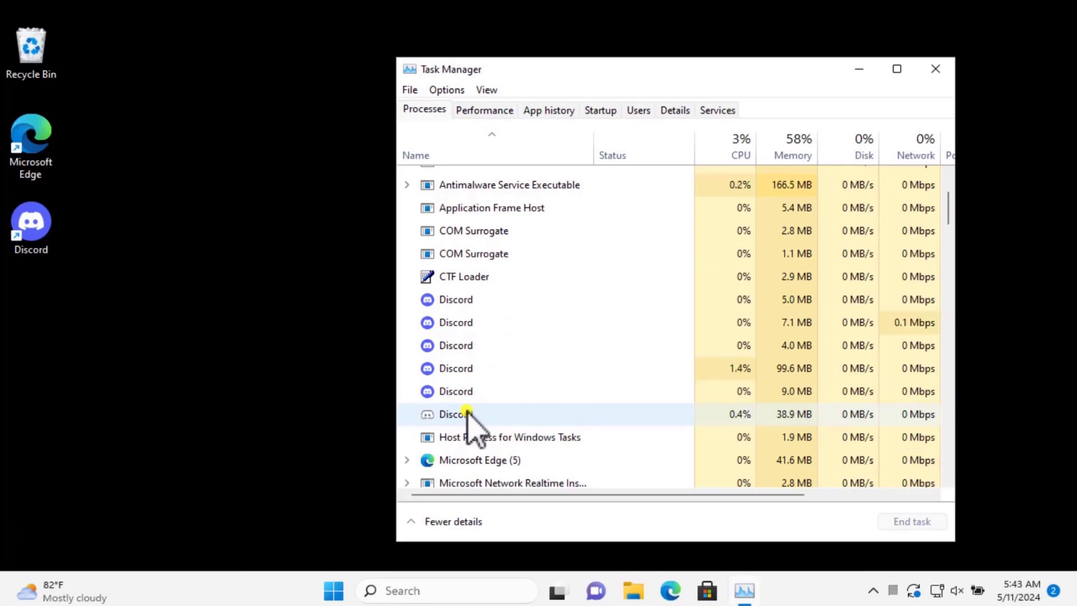
left_click(467, 414)
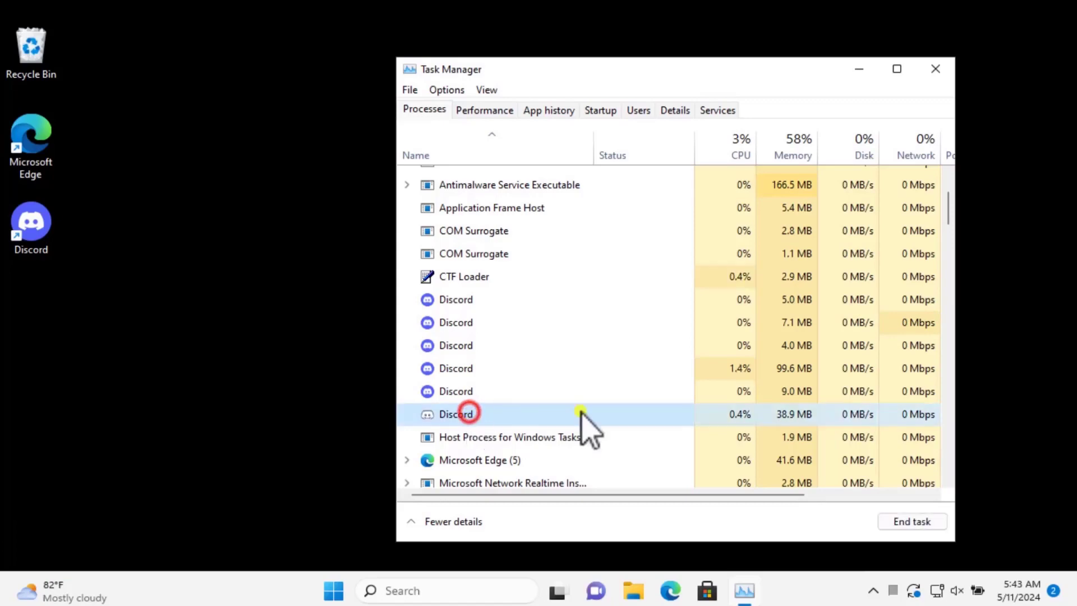
left_click(921, 521)
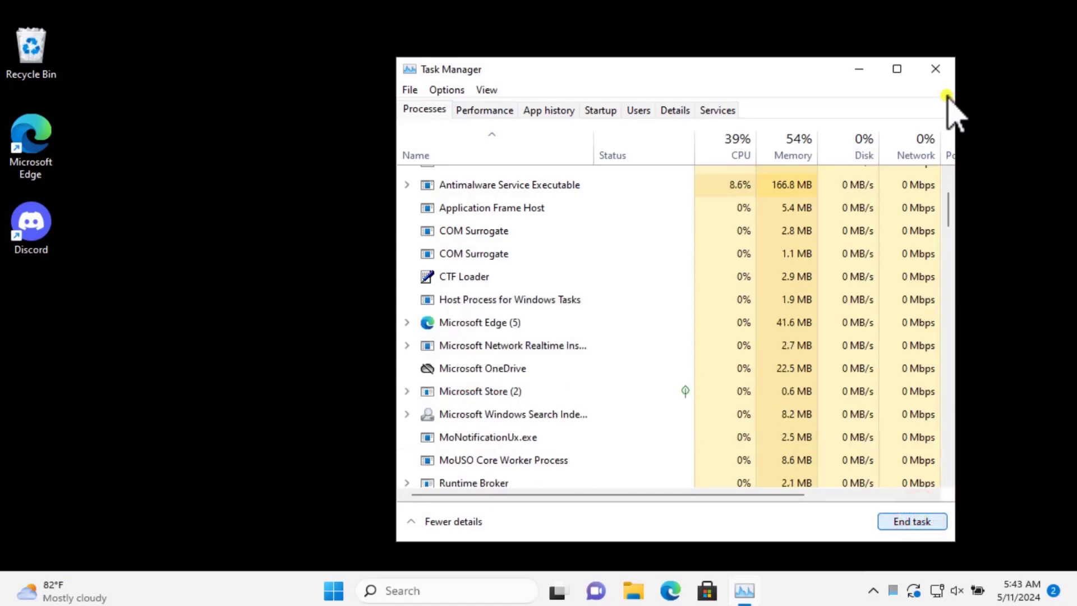
left_click(937, 70)
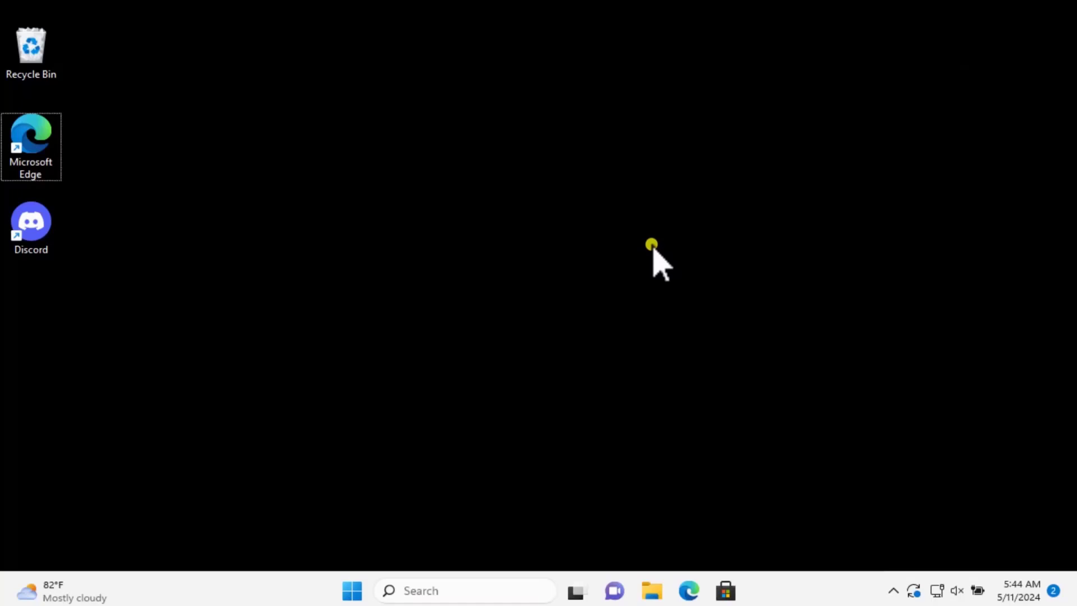
Step: Open Programs and Features by running appwiz.cpl from the Run box
key("super+r")
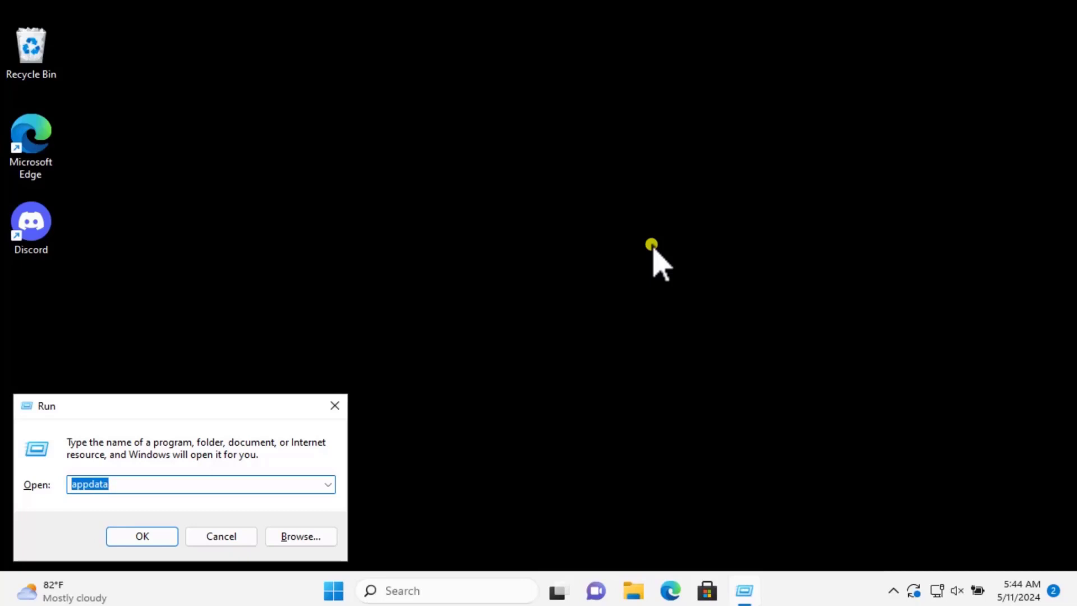
type("app")
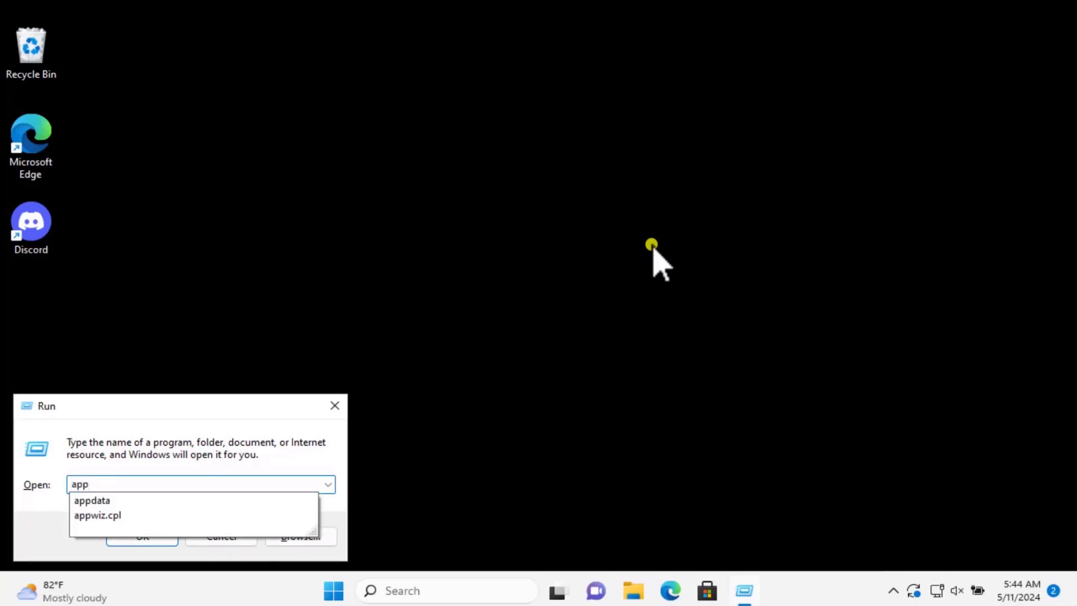
key("Down")
key("Down")
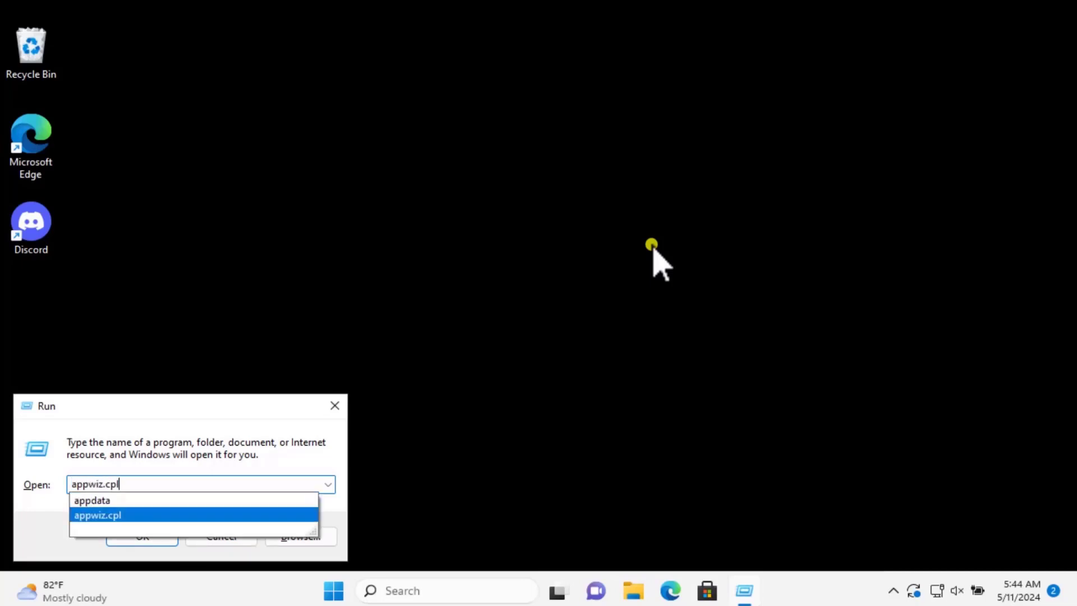
left_click(219, 447)
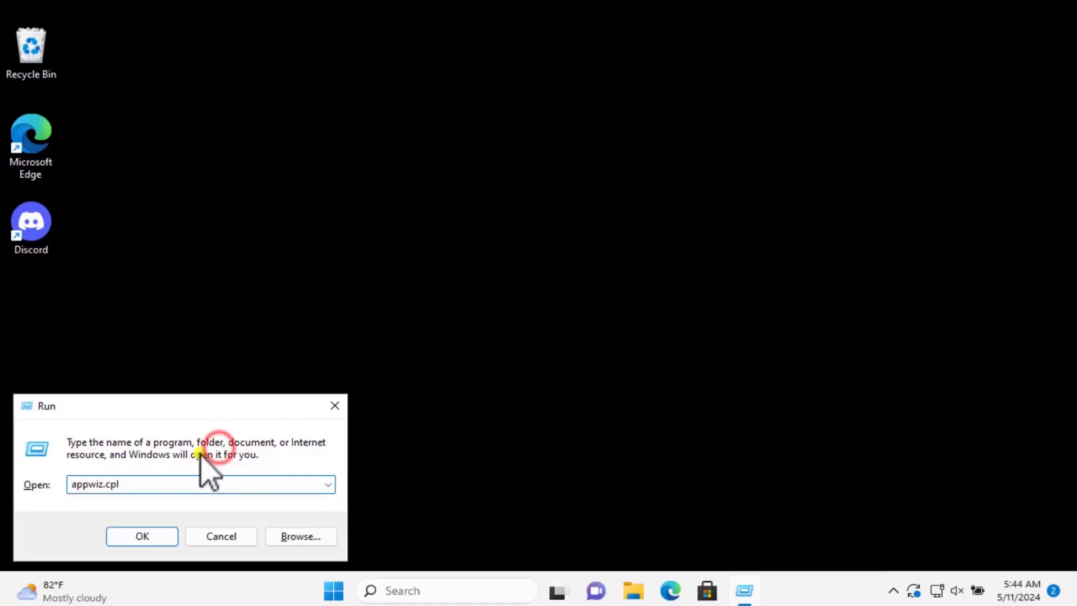
left_click(160, 536)
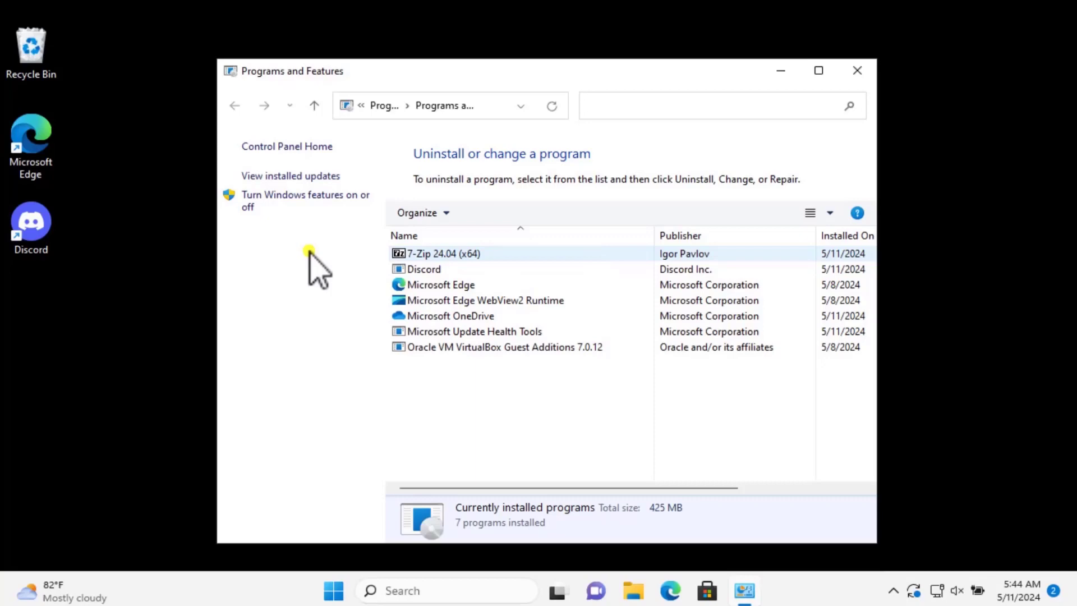
Step: Uninstall Discord from the installed programs list and close the window
left_click(426, 269)
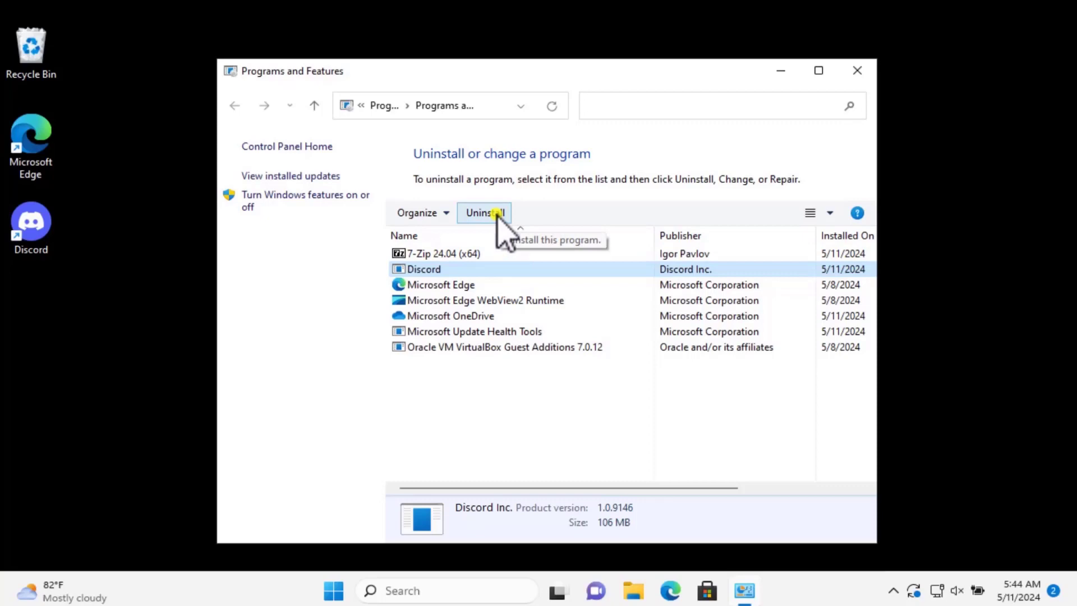
left_click(498, 214)
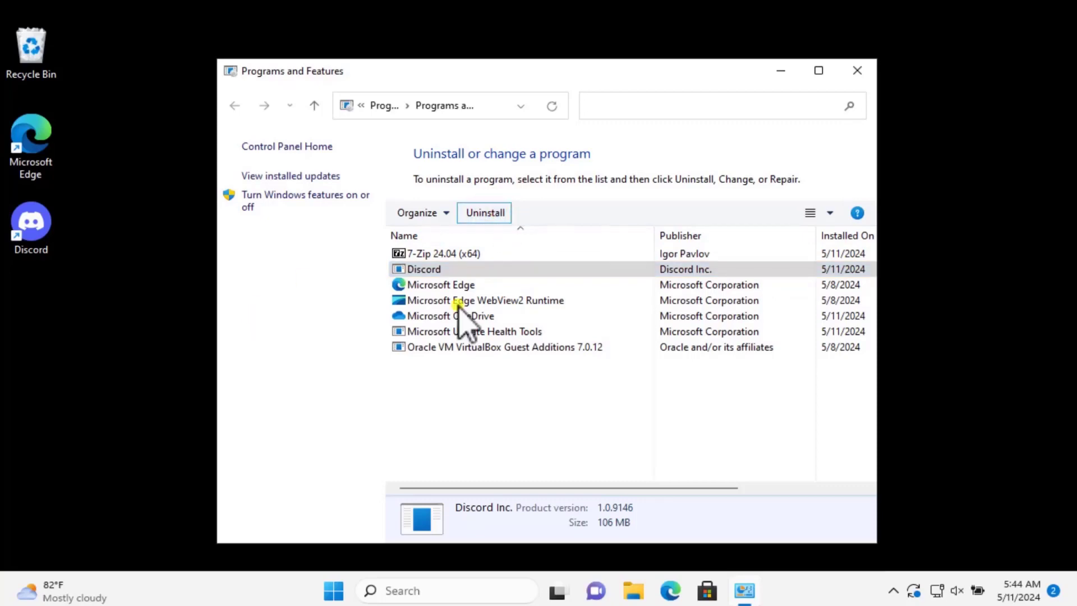
left_click(631, 420)
left_click(867, 70)
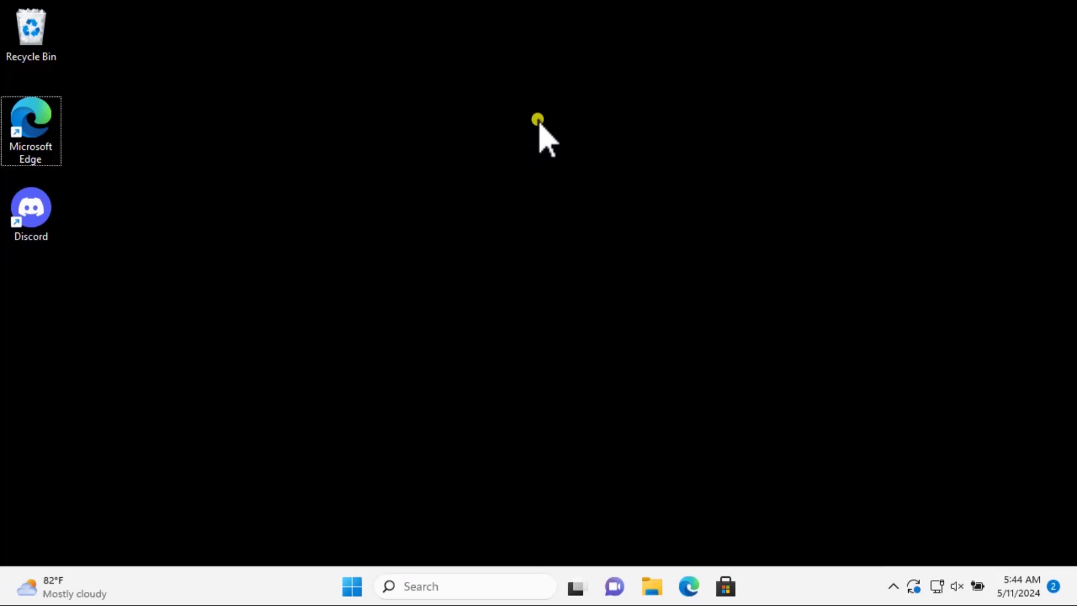
Step: Open the AppData folder from the Run box
key("super+r")
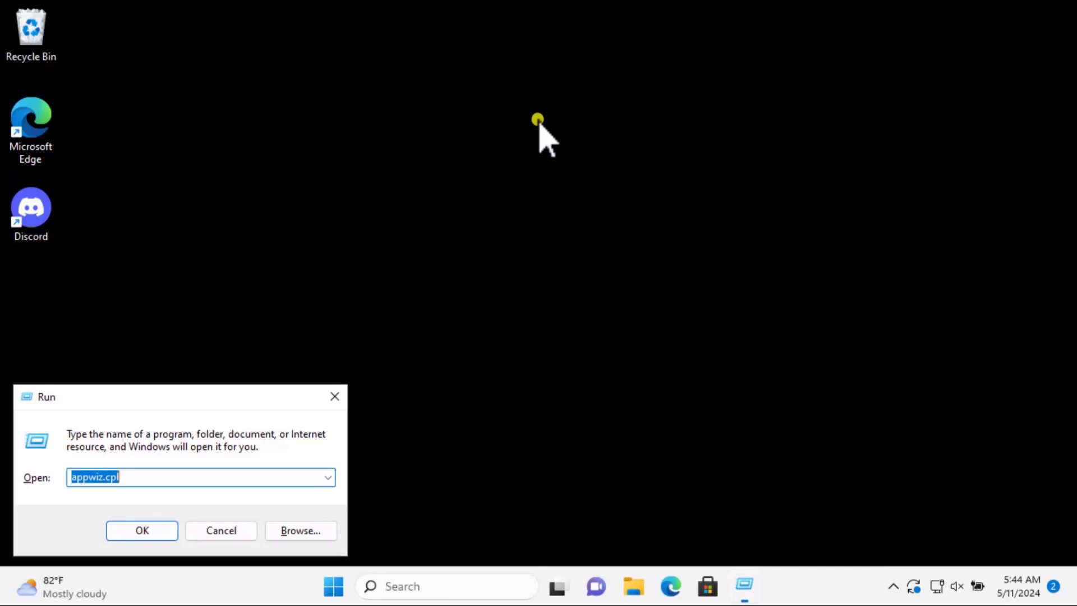
type("a")
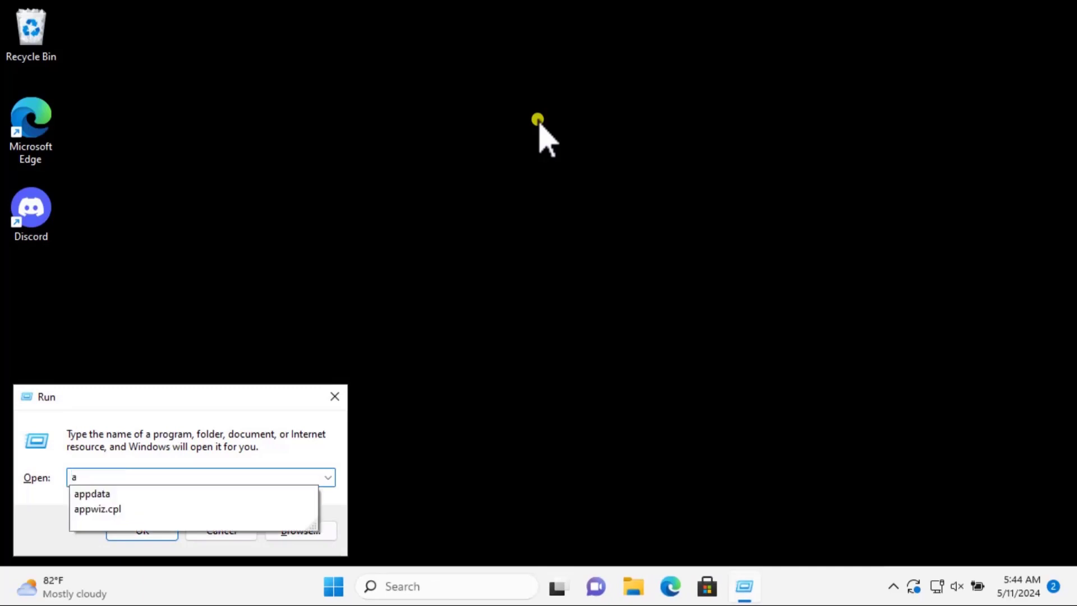
key("Down")
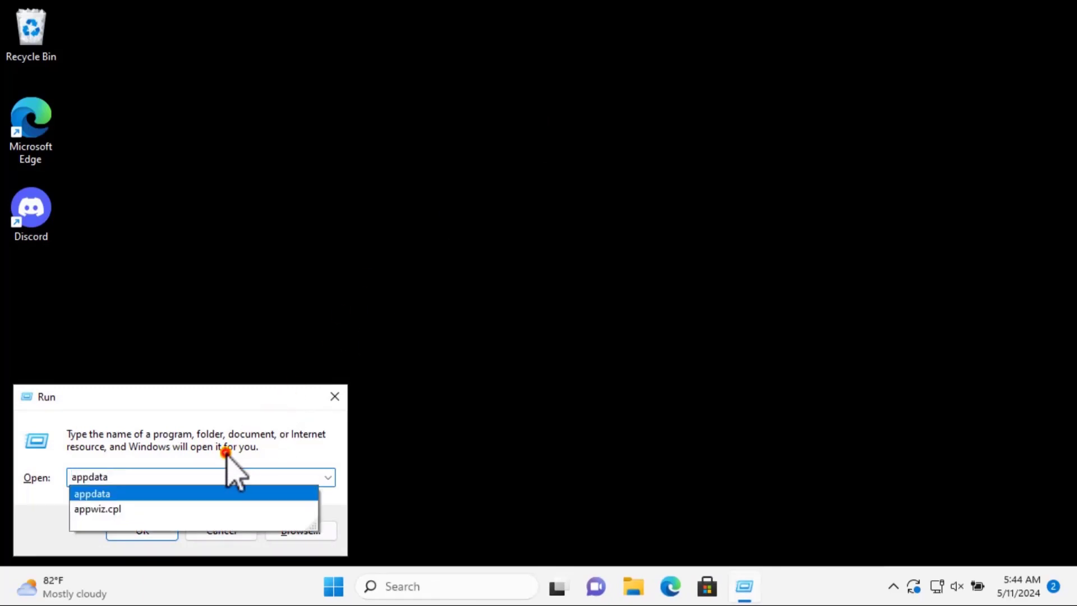
left_click(227, 453)
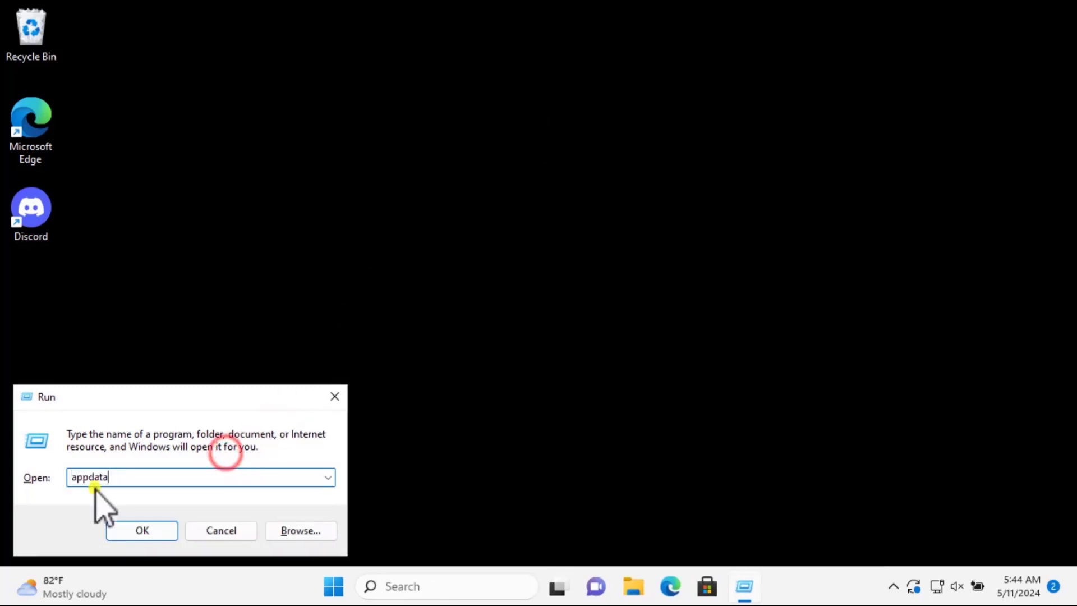
left_click(164, 530)
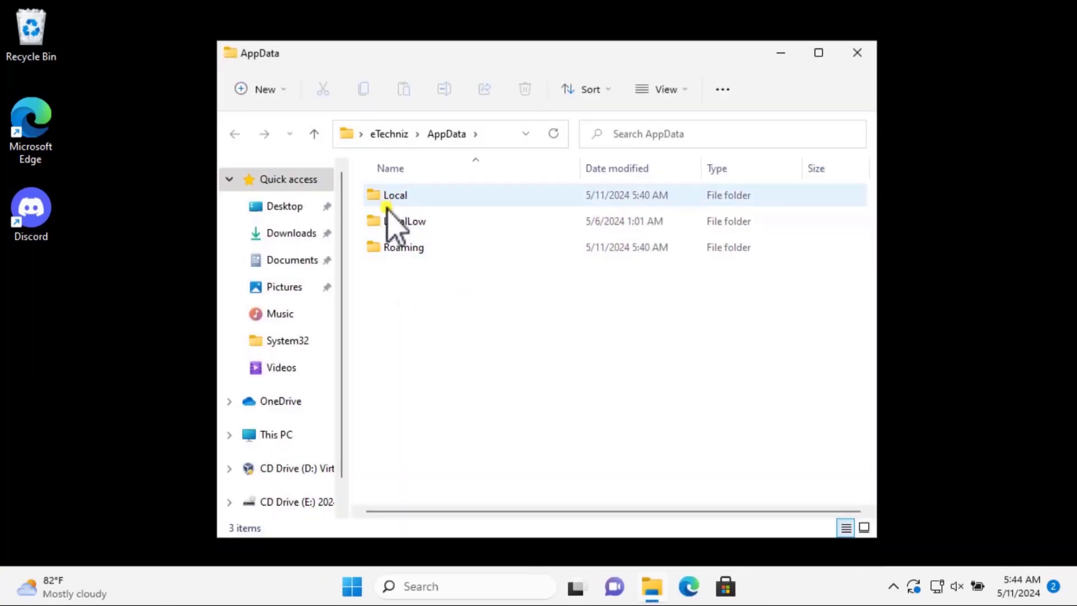
Step: Delete the discord folder inside AppData Roaming
left_click(420, 224)
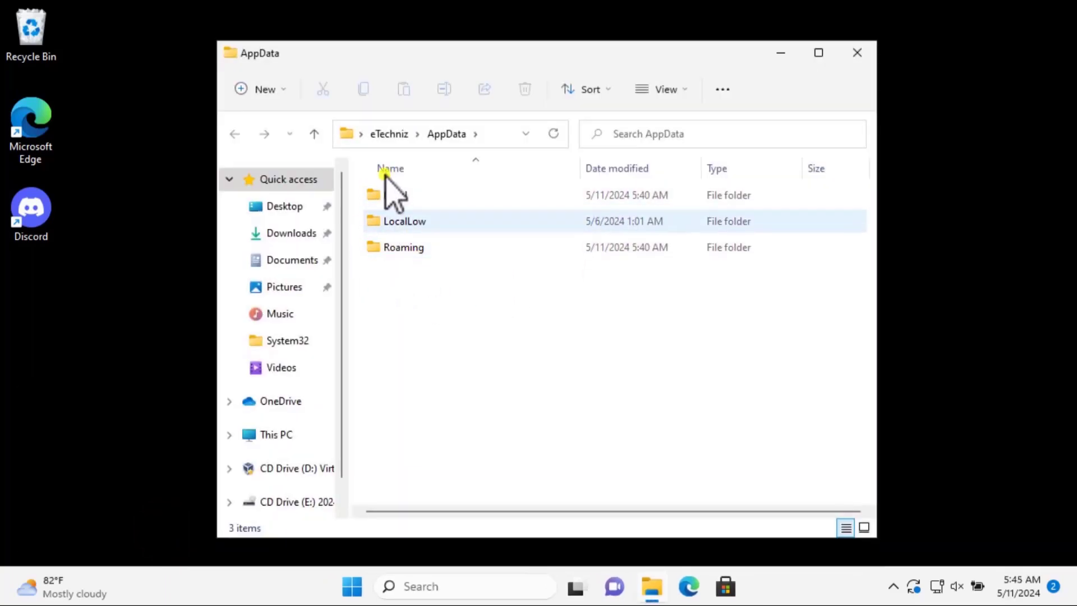
left_click(406, 253)
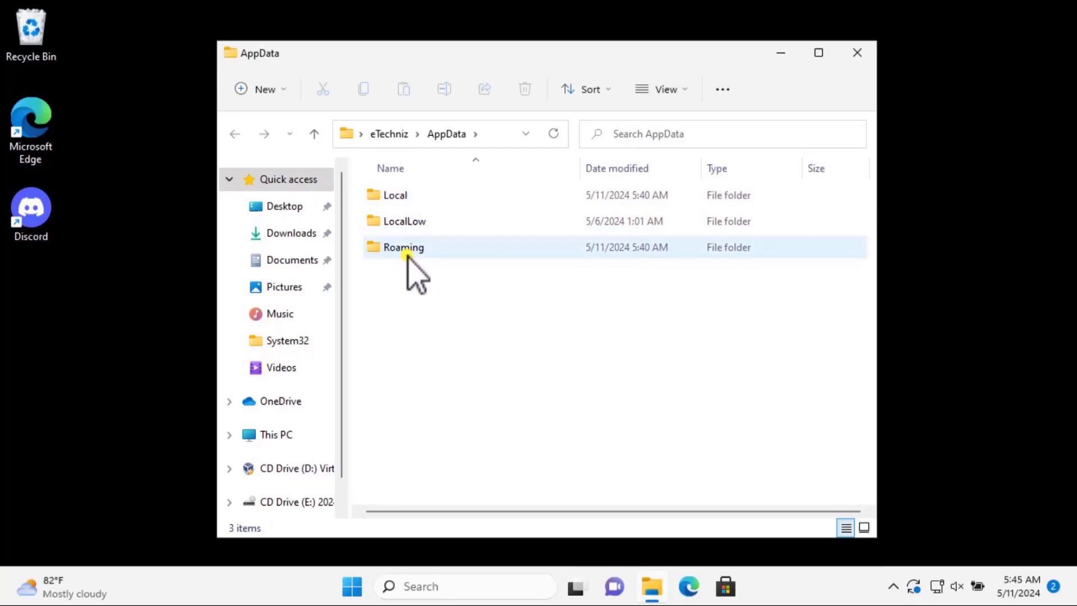
double_click(414, 249)
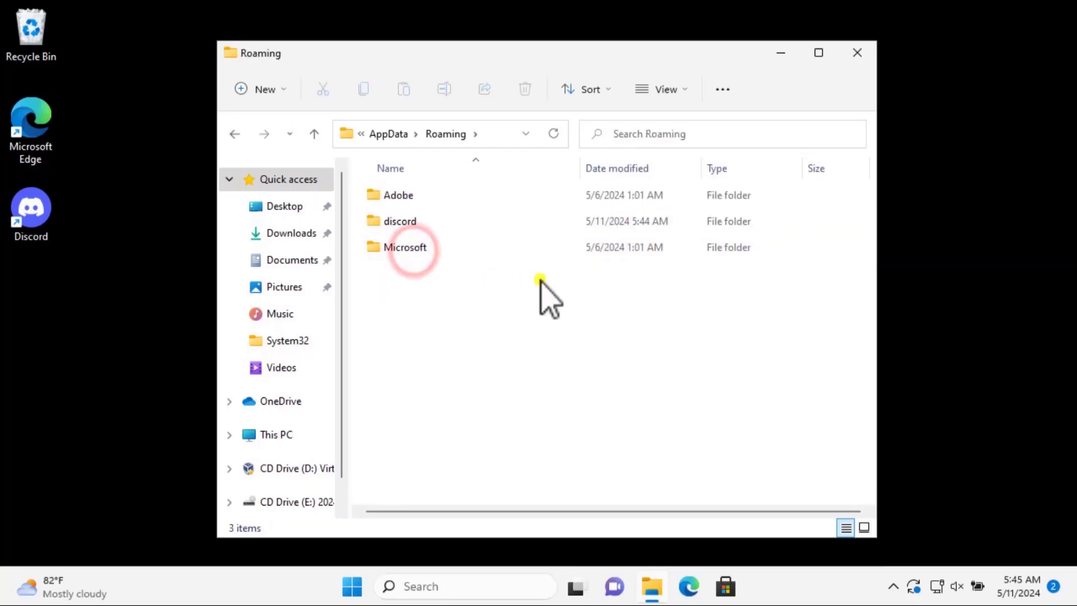
left_click(409, 225)
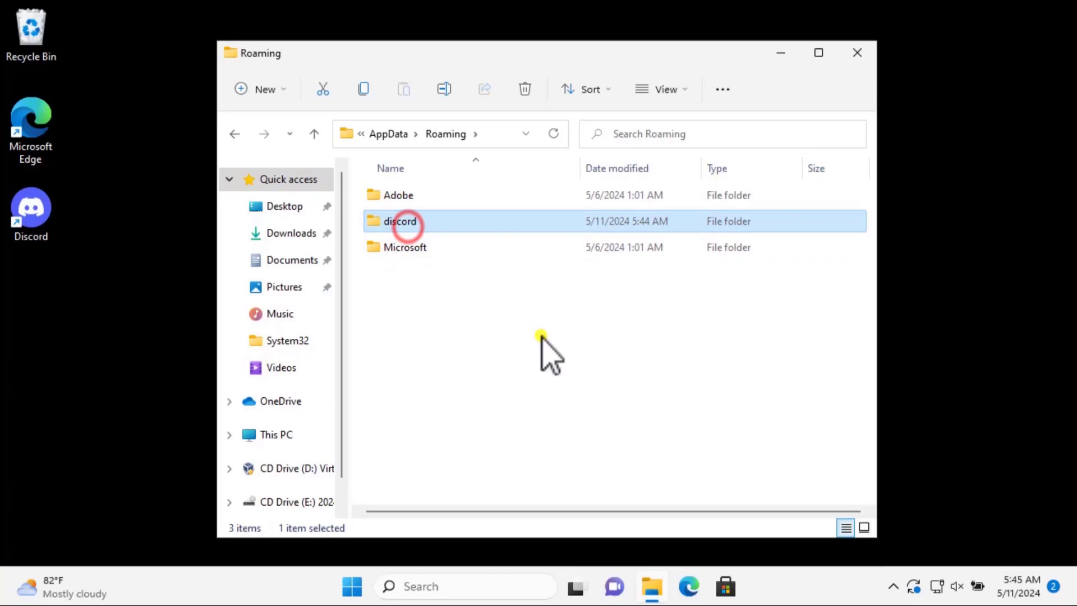
right_click(416, 220)
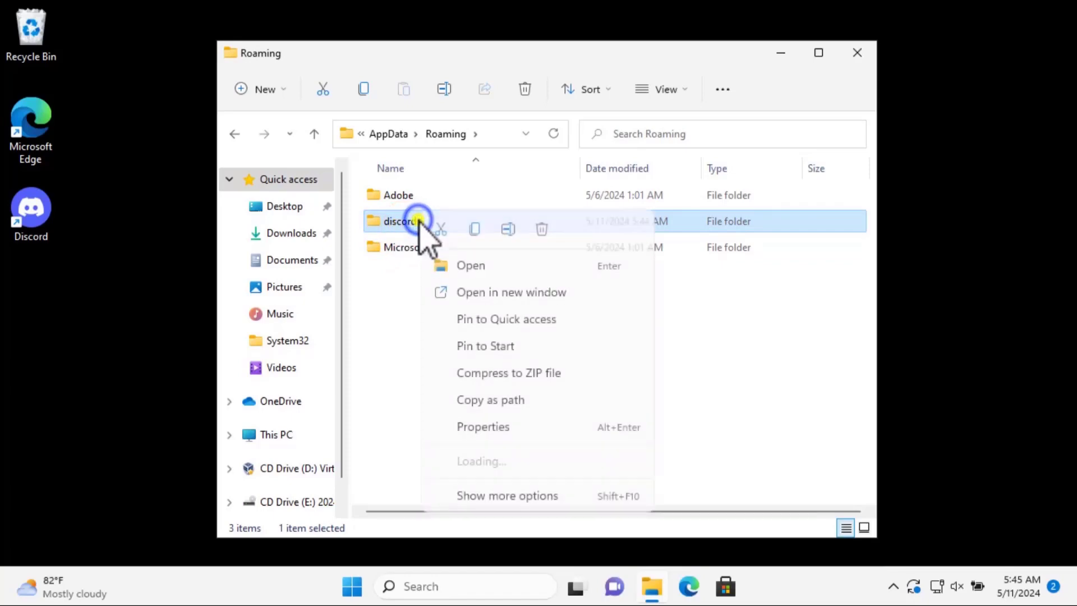
left_click(543, 229)
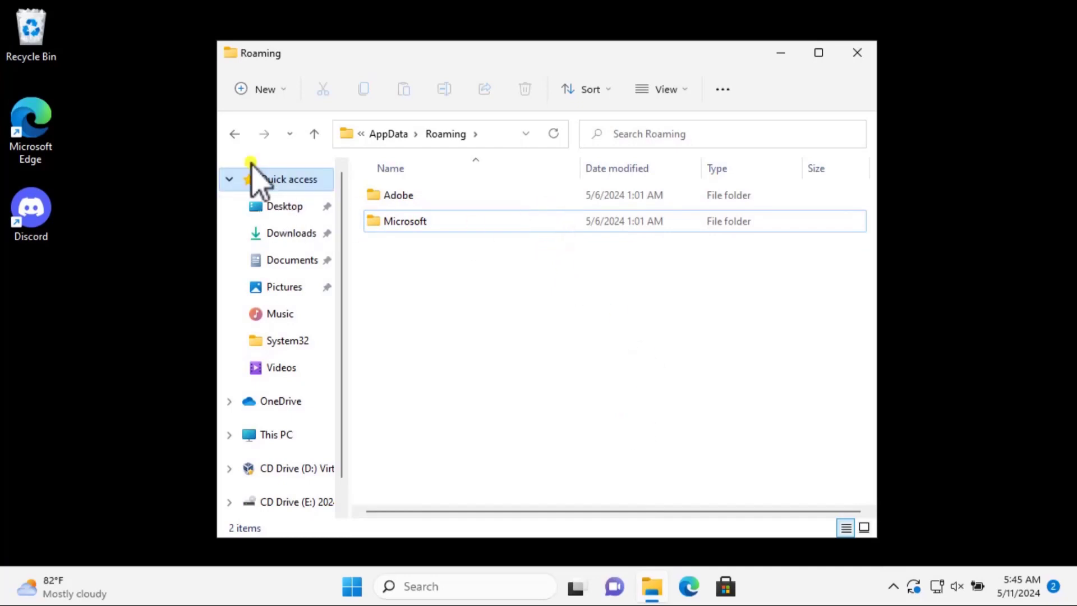
Step: Delete the Discord folder inside AppData Local and close File Explorer
left_click(235, 135)
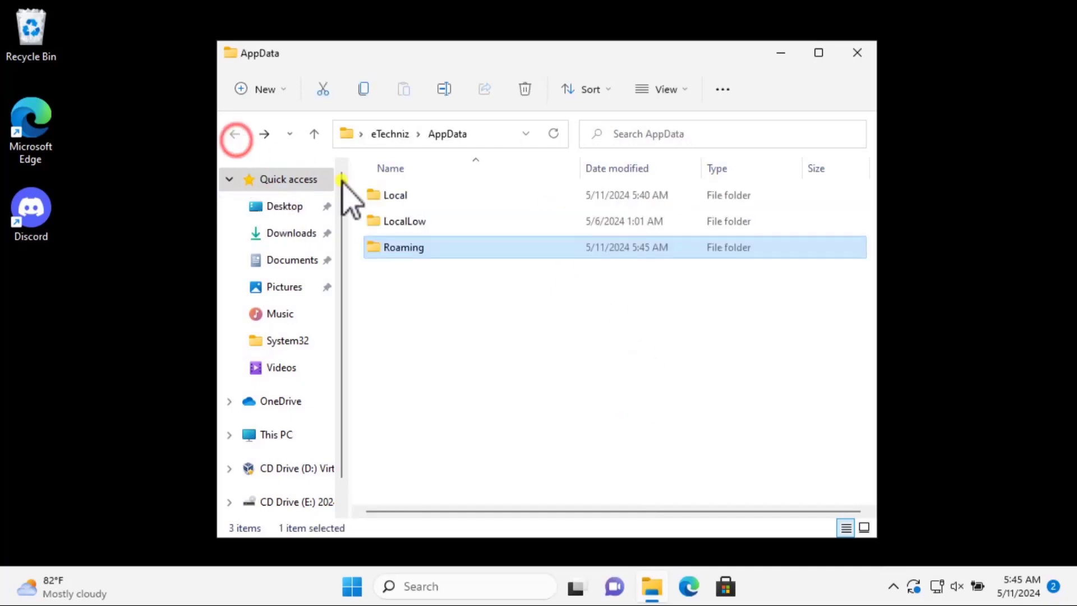
double_click(385, 195)
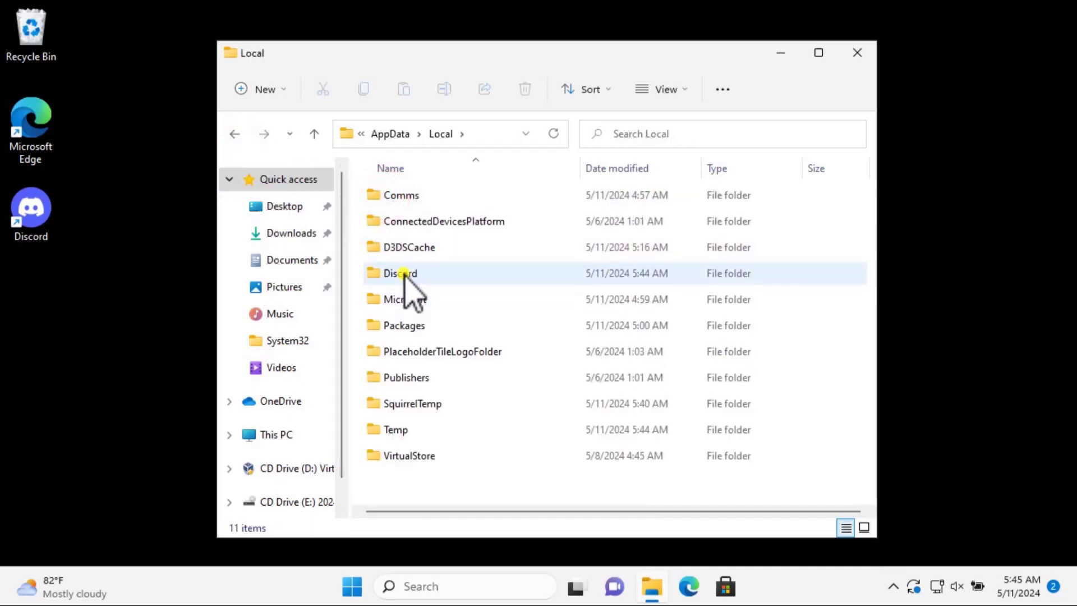
left_click(402, 274)
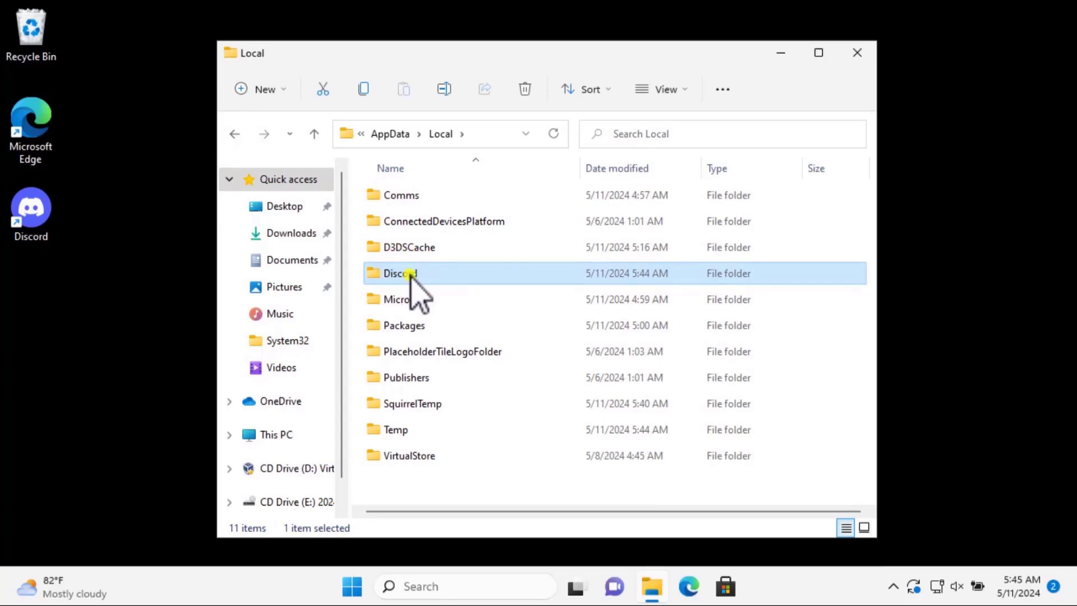
right_click(408, 273)
left_click(533, 229)
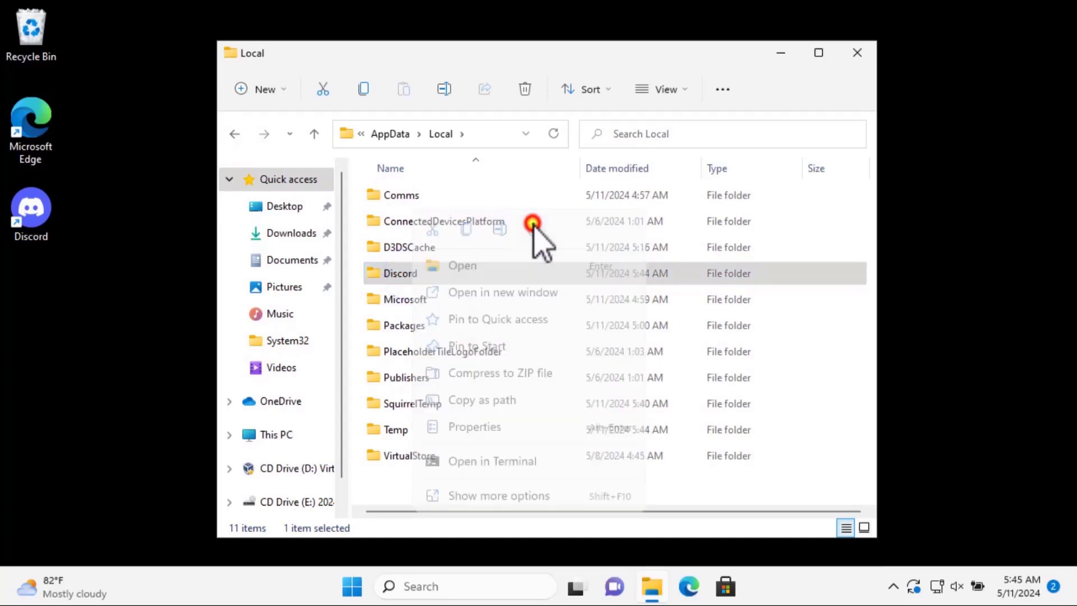
left_click(864, 53)
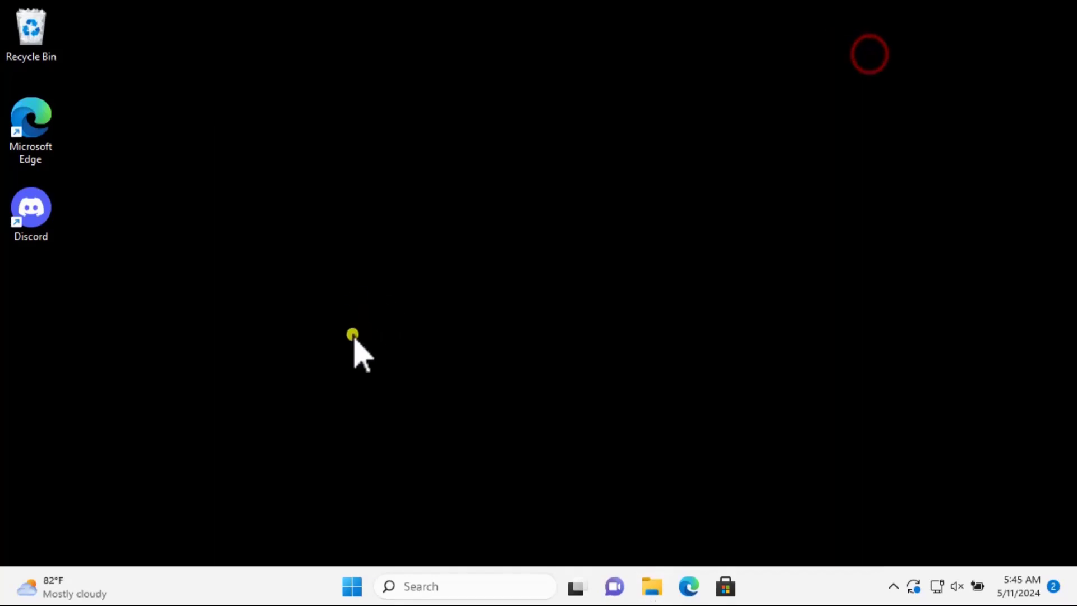
Step: Search 'download discord' in Edge and open the official Discord download page
double_click(33, 132)
left_click(213, 43)
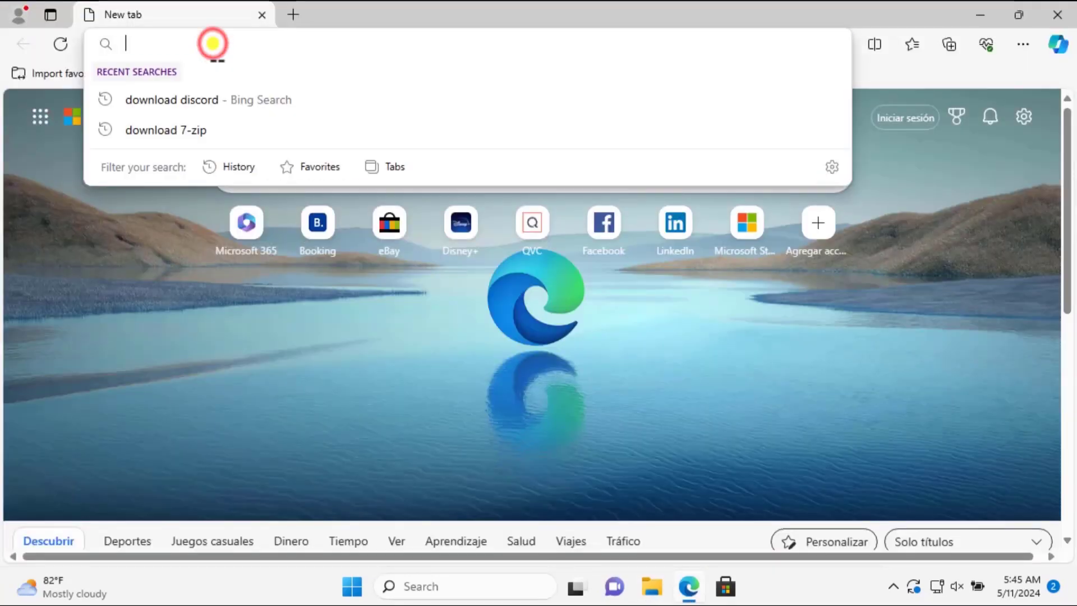
type("d")
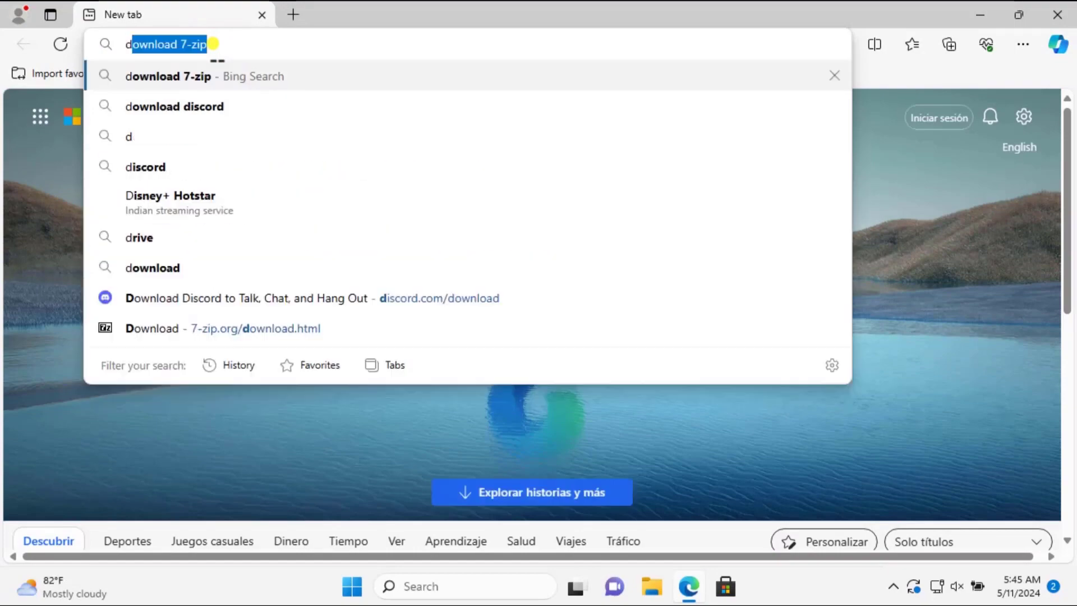
type("ownload di")
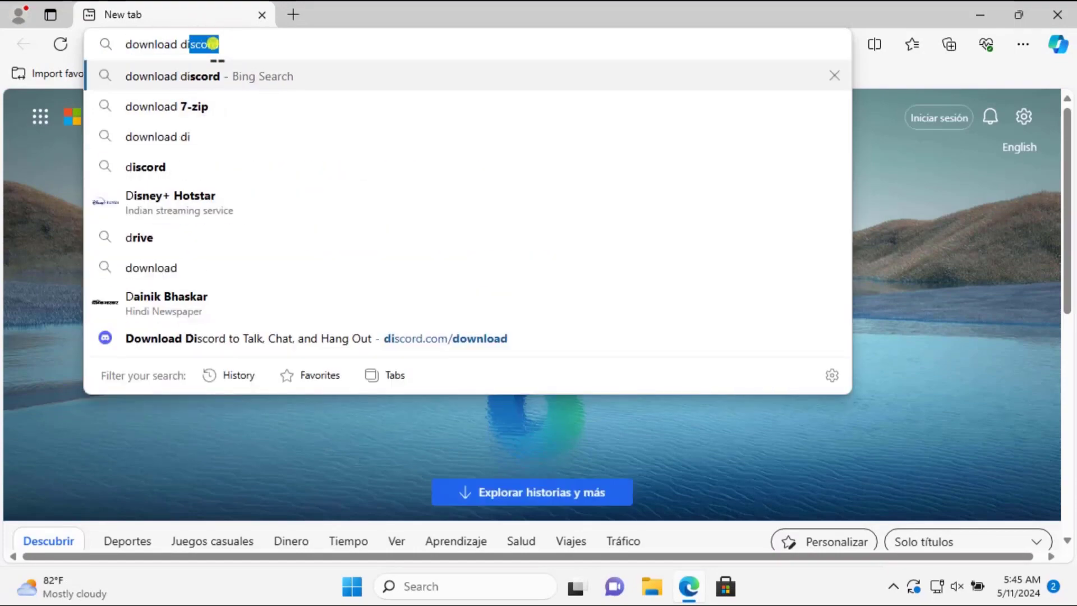
type("sco")
key("Return")
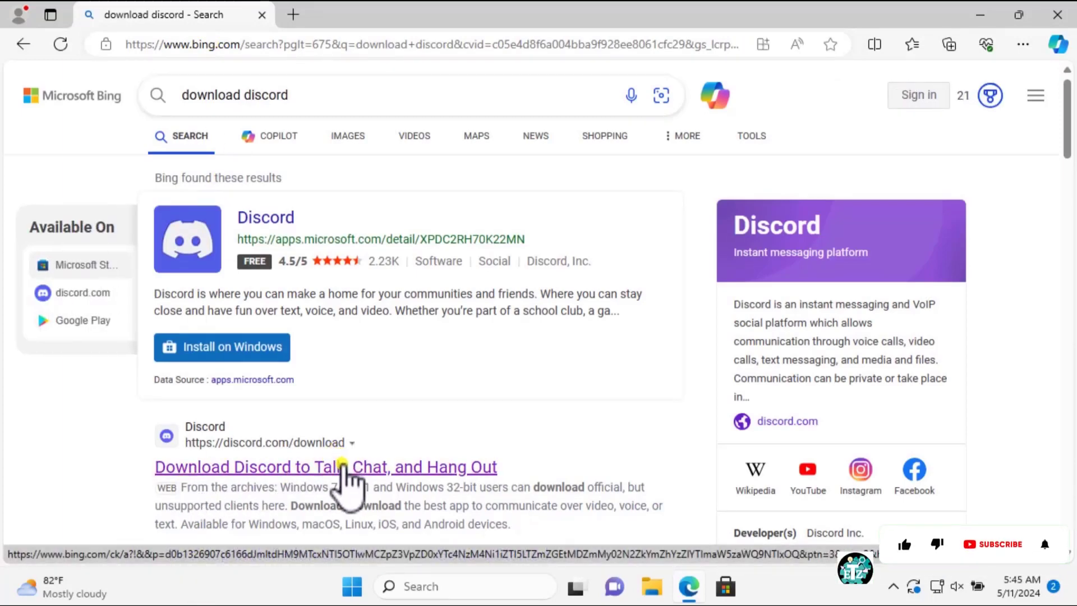
left_click(475, 469)
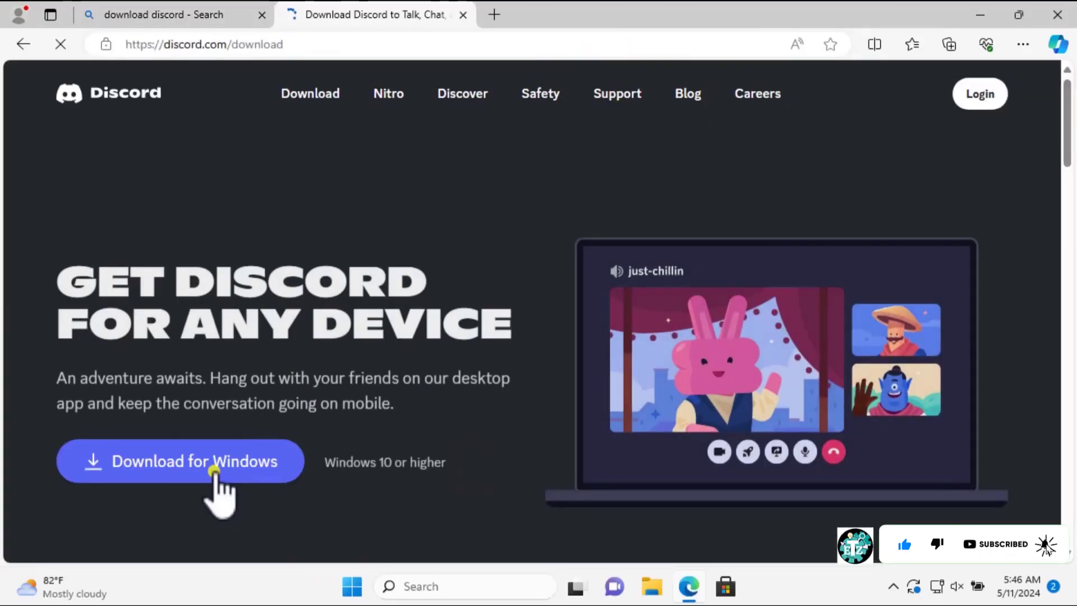
Step: Start the Discord for Windows download, cancel it, and close Edge
left_click(212, 466)
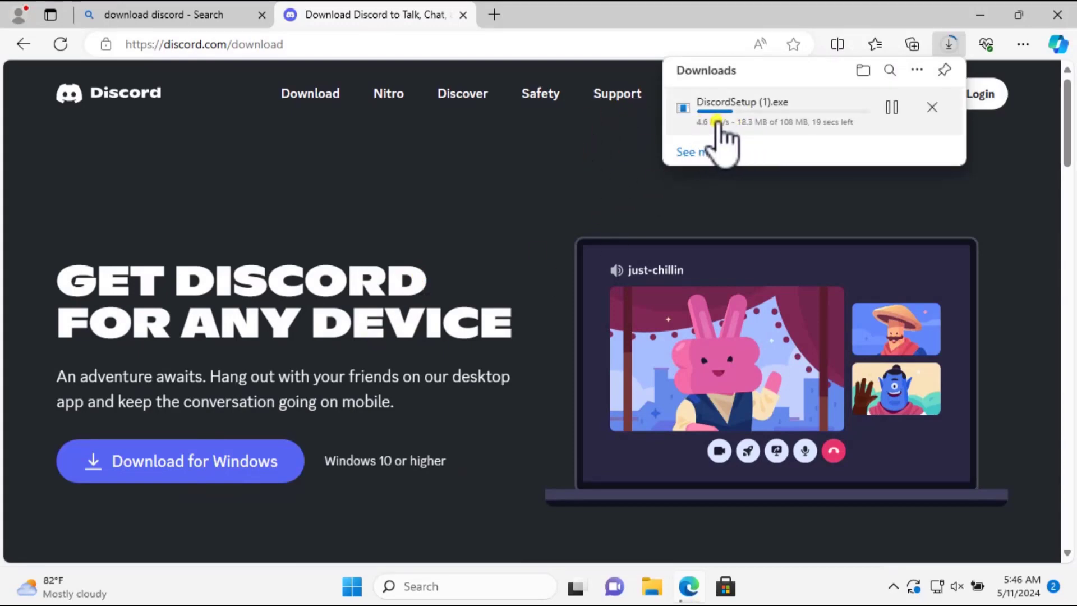
left_click(1063, 16)
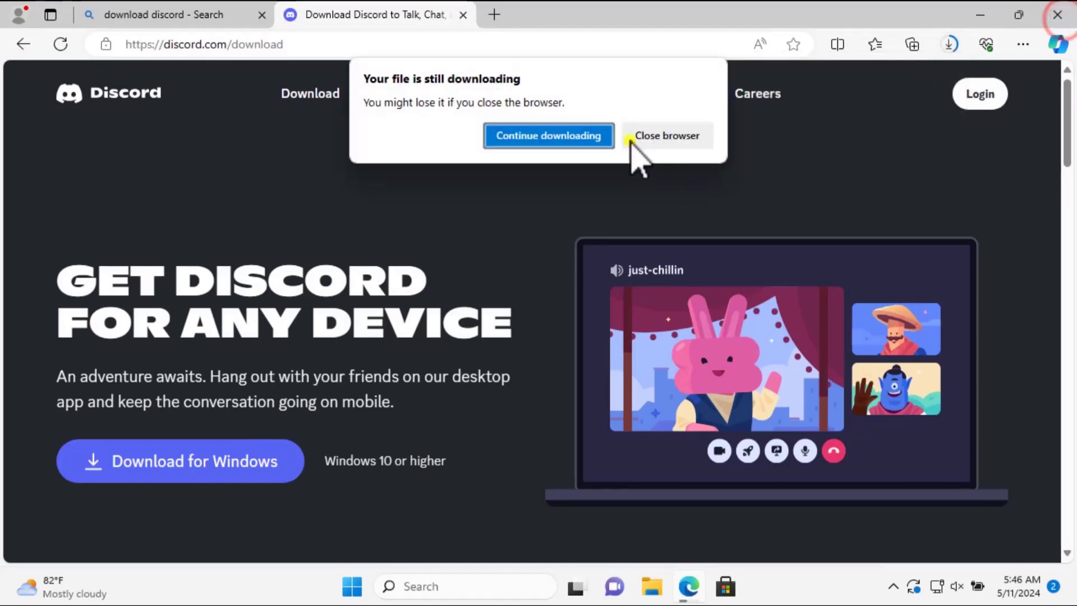
left_click(588, 140)
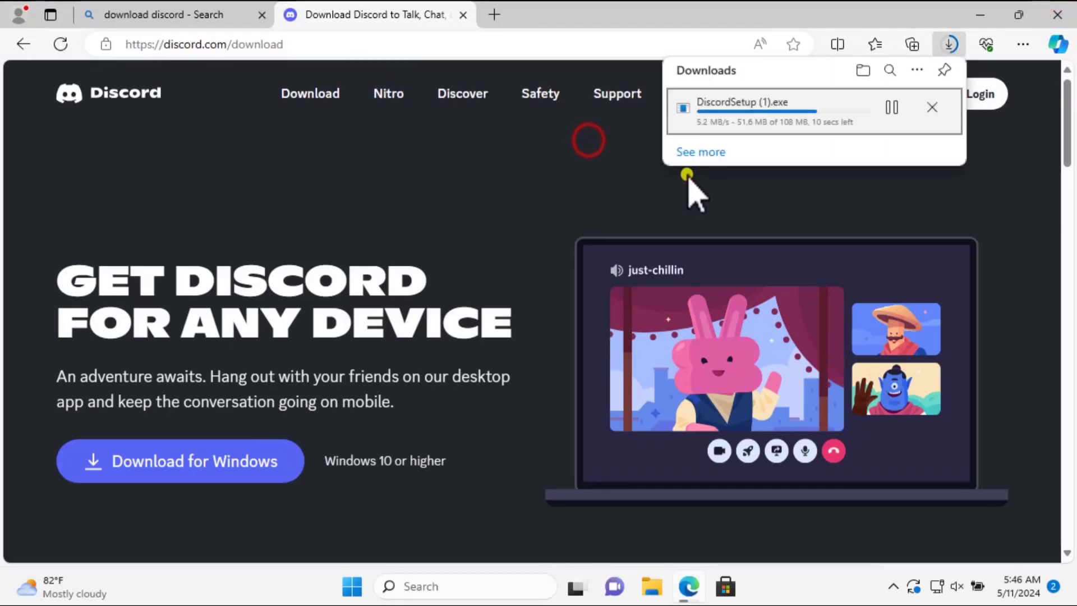
left_click(931, 108)
left_click(1056, 14)
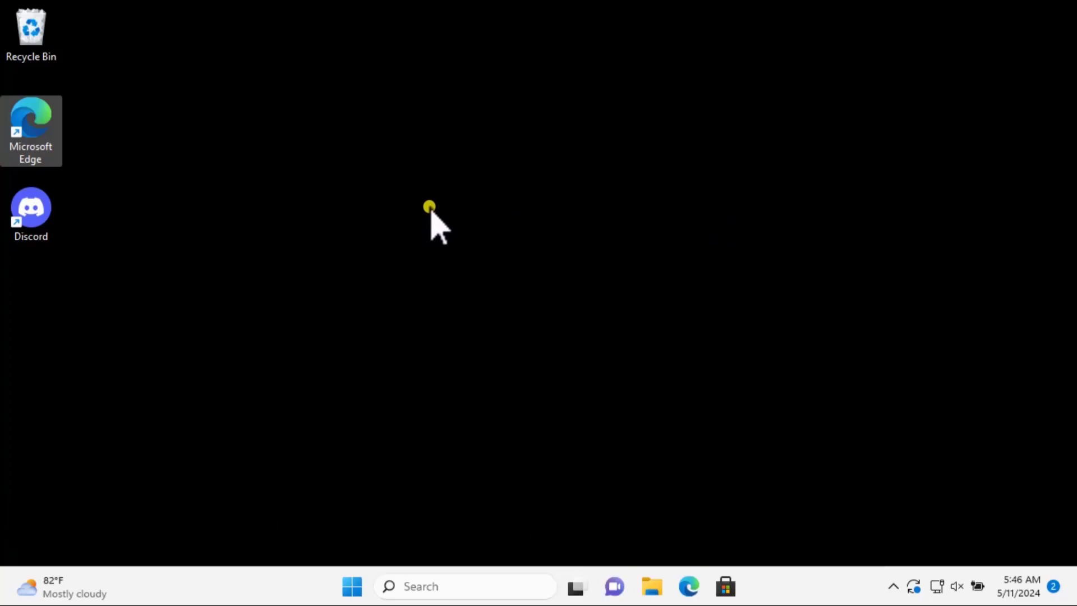
Step: Search 'download 7-zip' in Edge, open the 7-Zip page, and highlight the 64-bit and 32-bit installers
double_click(25, 121)
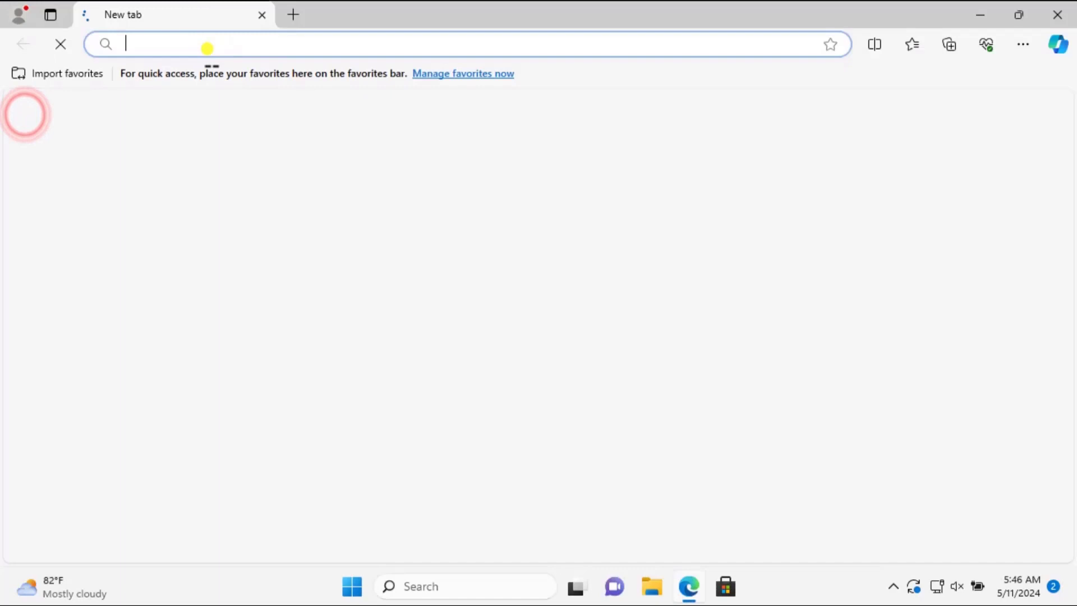
type("download discord")
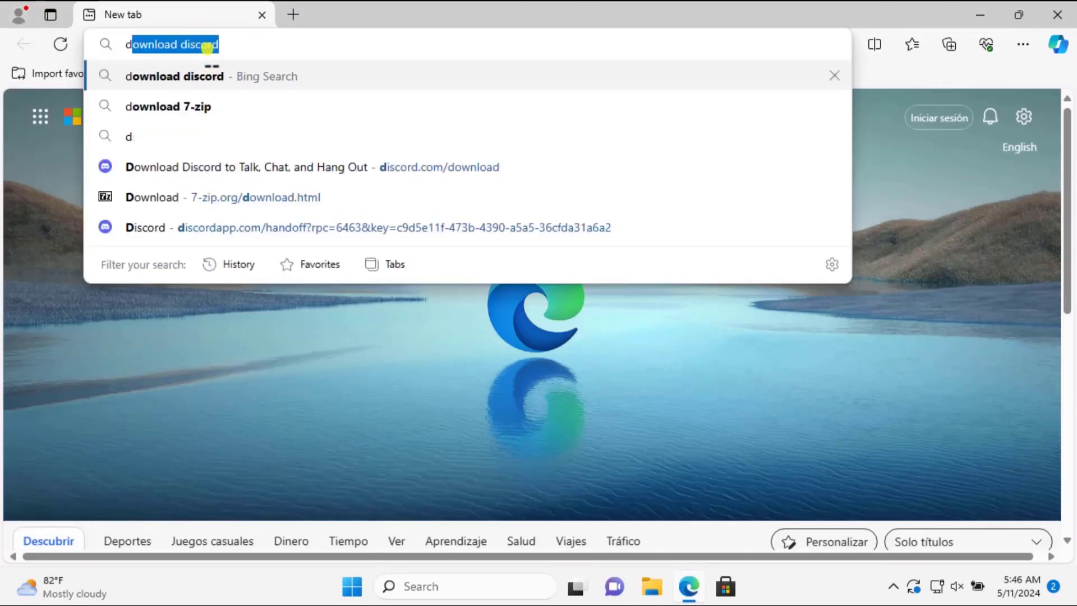
key("Down")
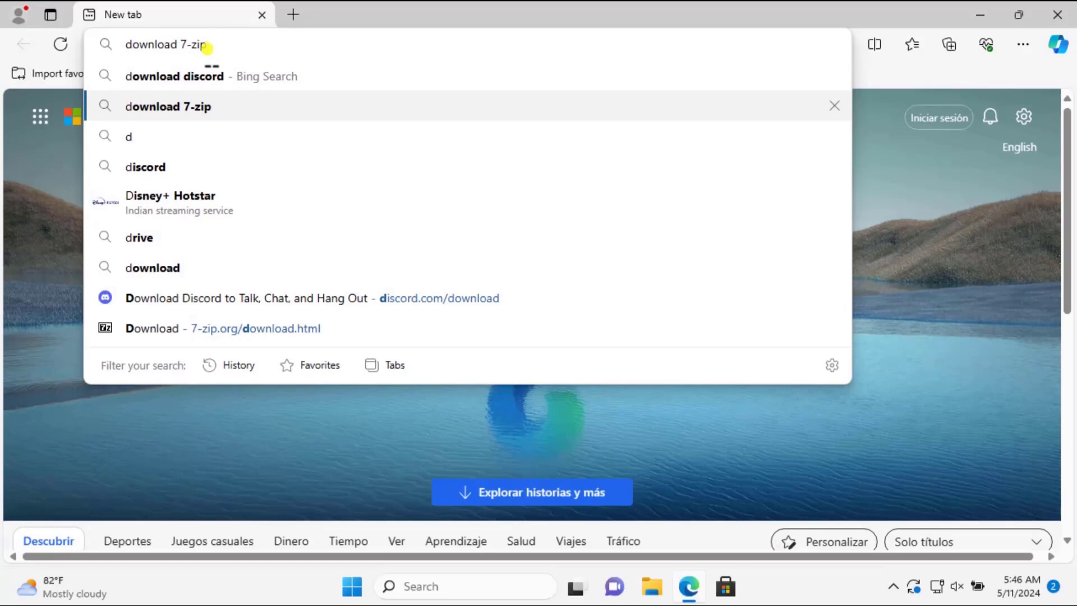
key("Return")
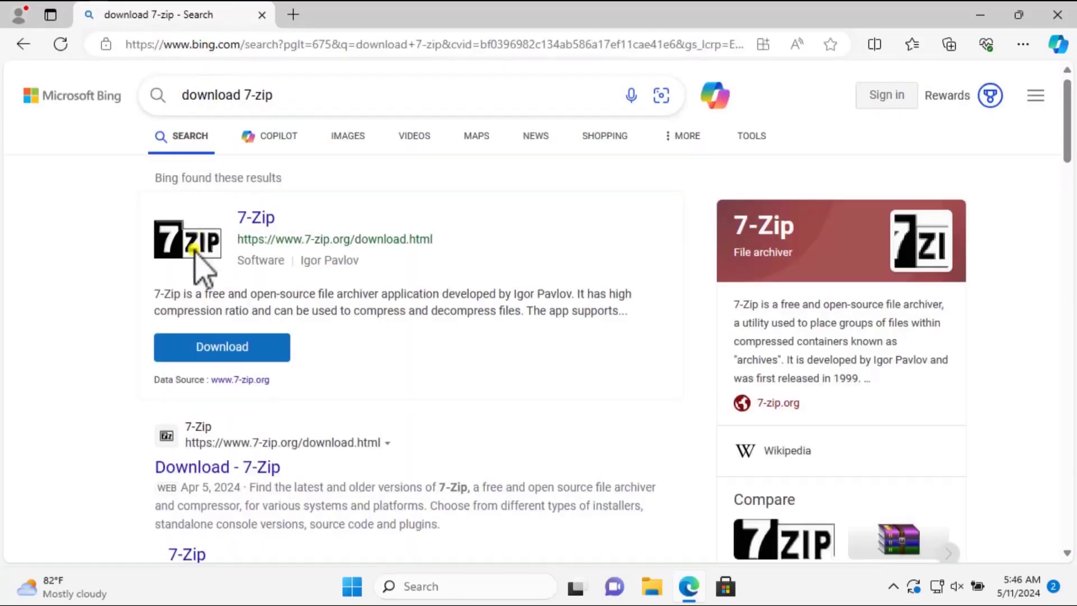
left_click(253, 470)
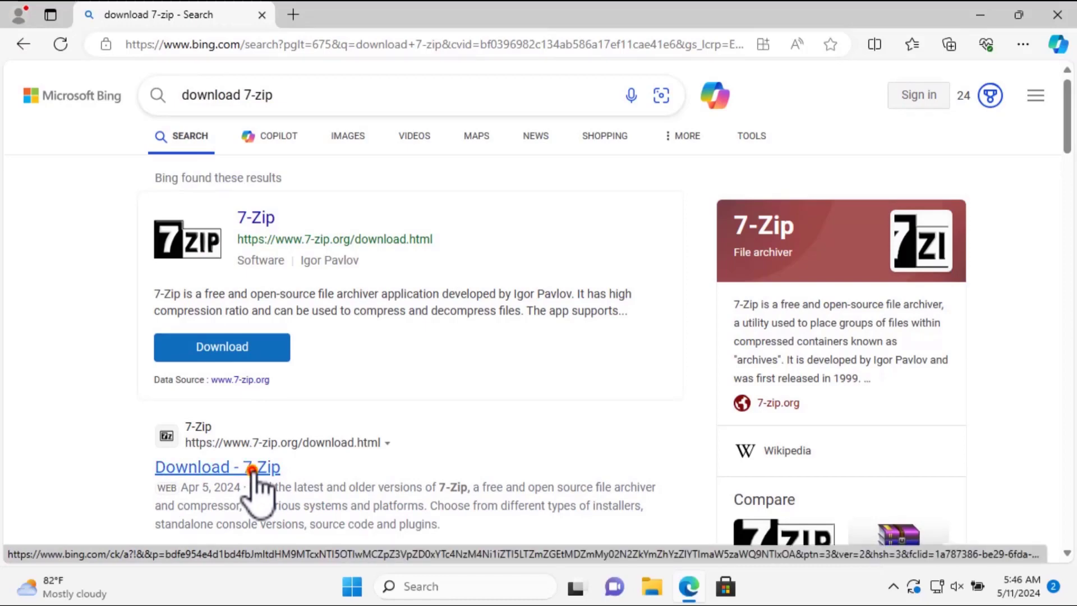
left_click(254, 470)
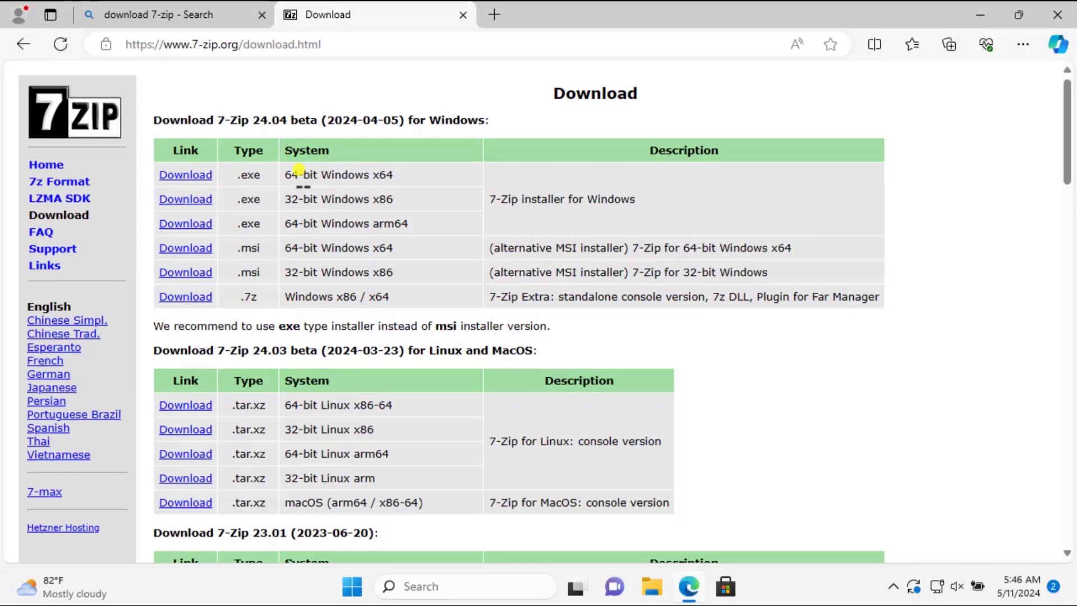
left_click_drag(284, 175, 368, 175)
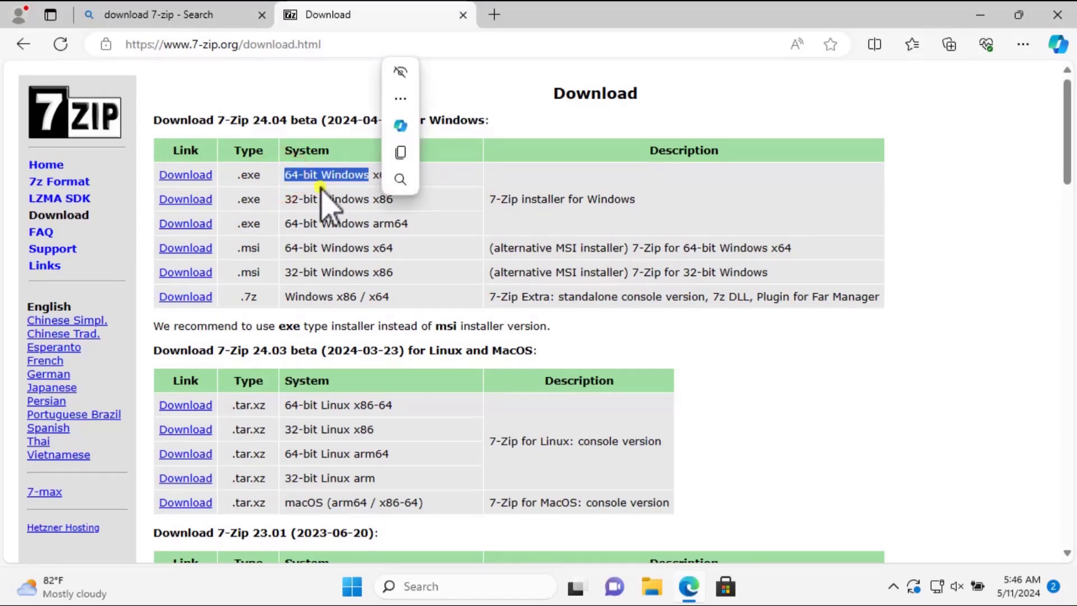
left_click_drag(285, 199, 319, 200)
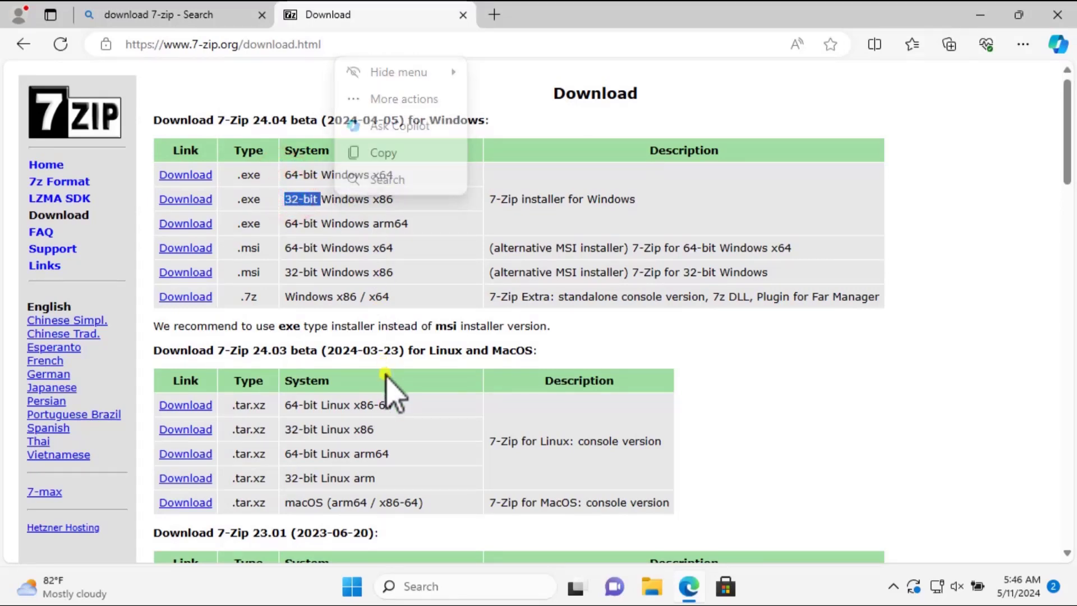
Step: Check Settings > System > About for a 64-bit system type, then close Settings and Edge
left_click(352, 588)
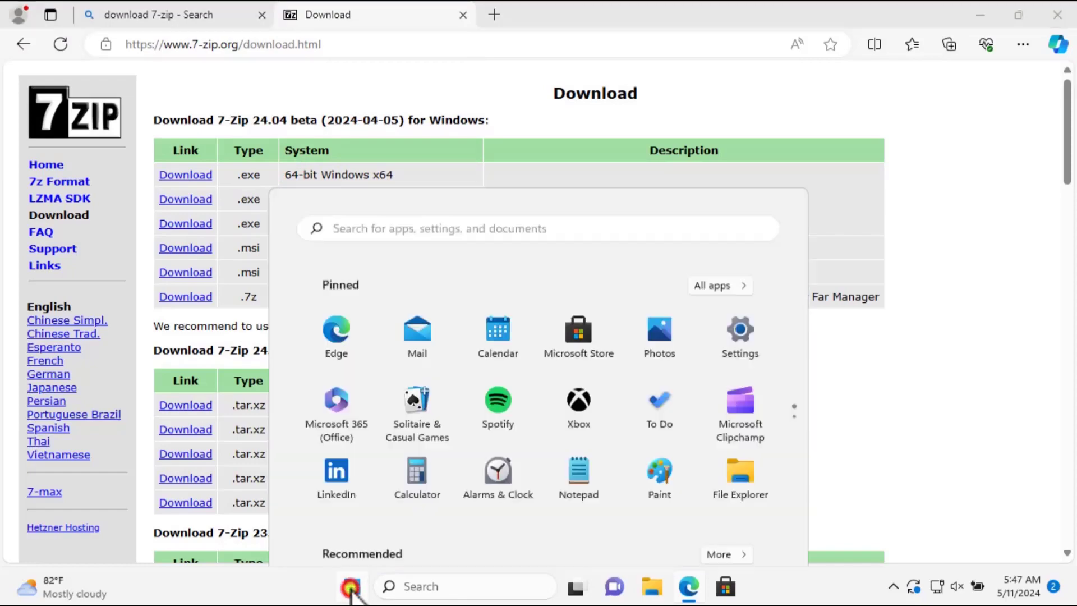
left_click(734, 195)
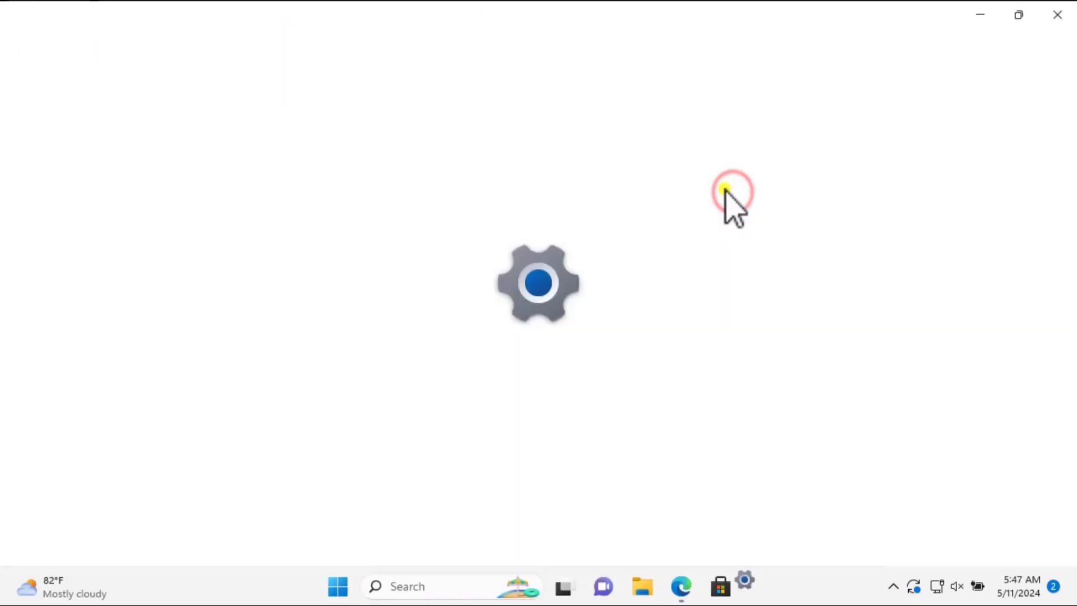
scroll(480, 342, "down", 8)
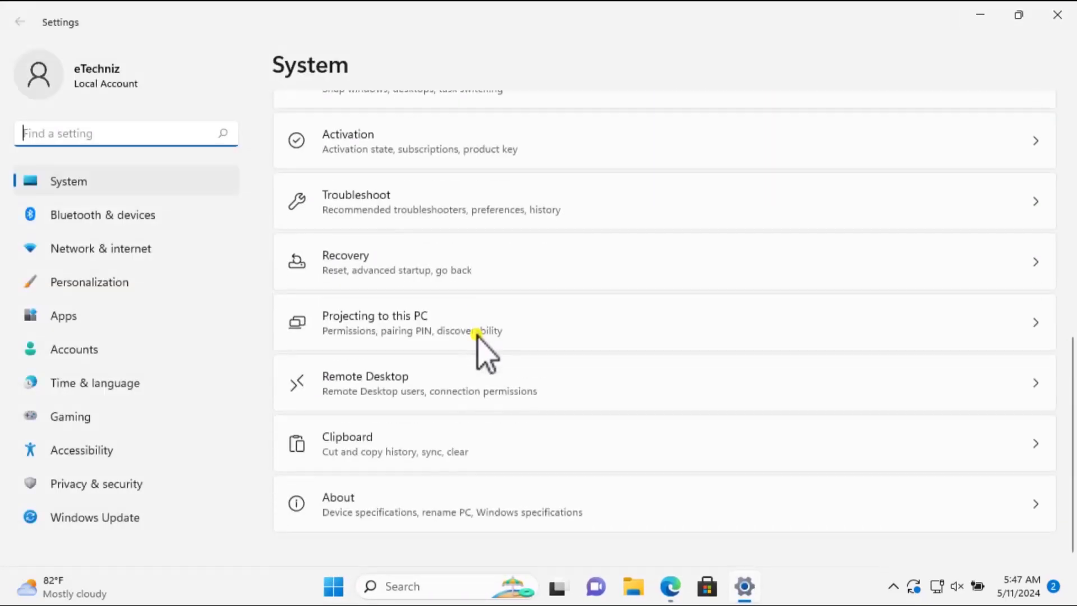
left_click(423, 502)
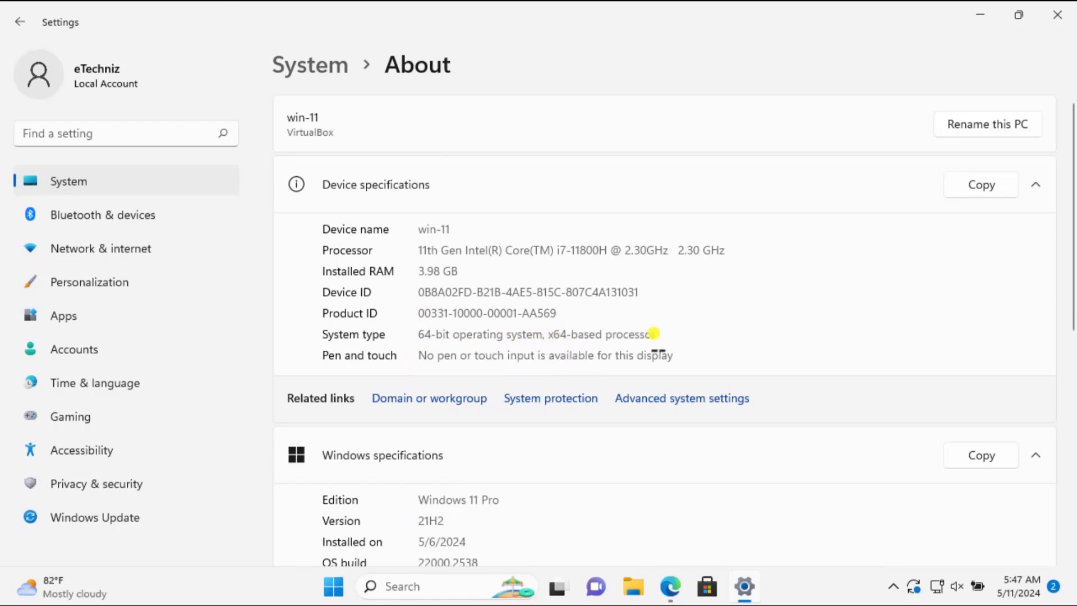
left_click(1059, 16)
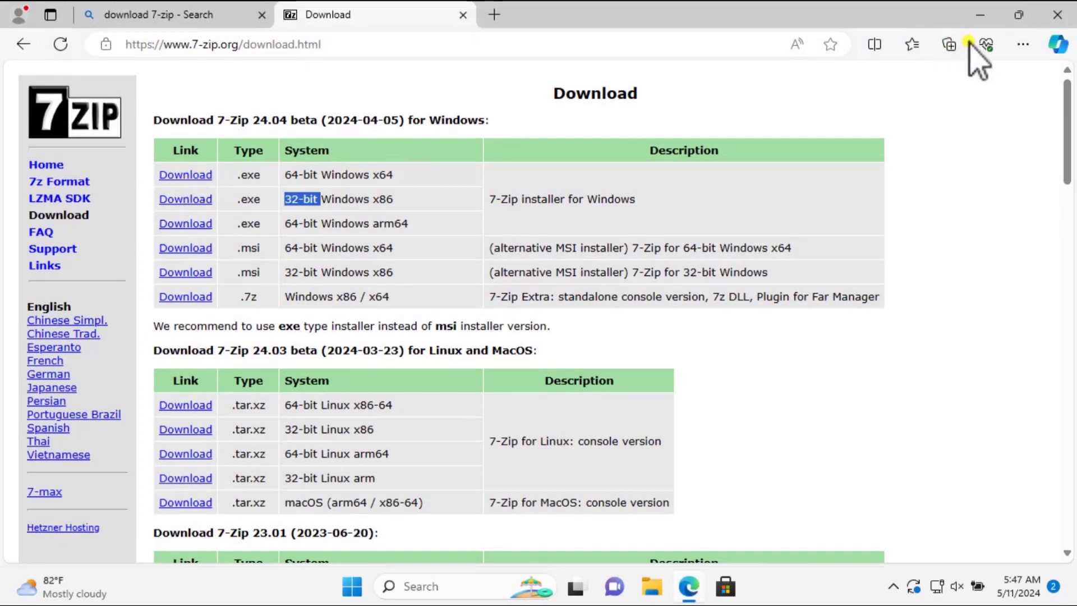
left_click(1066, 17)
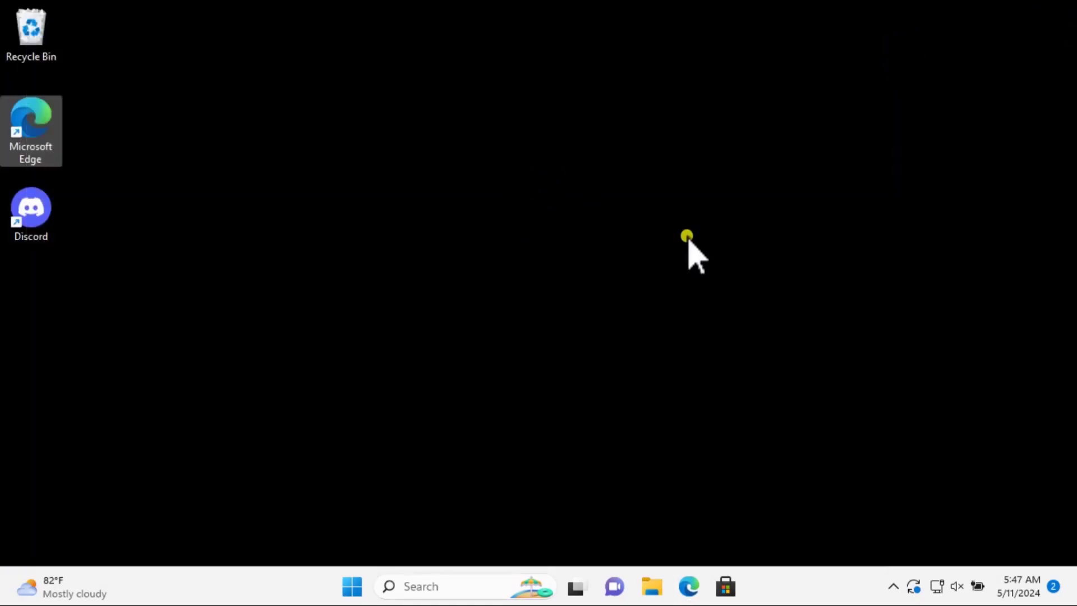
Step: Drag DiscordSetup from the Downloads folder onto the desktop and close File Explorer
left_click(660, 587)
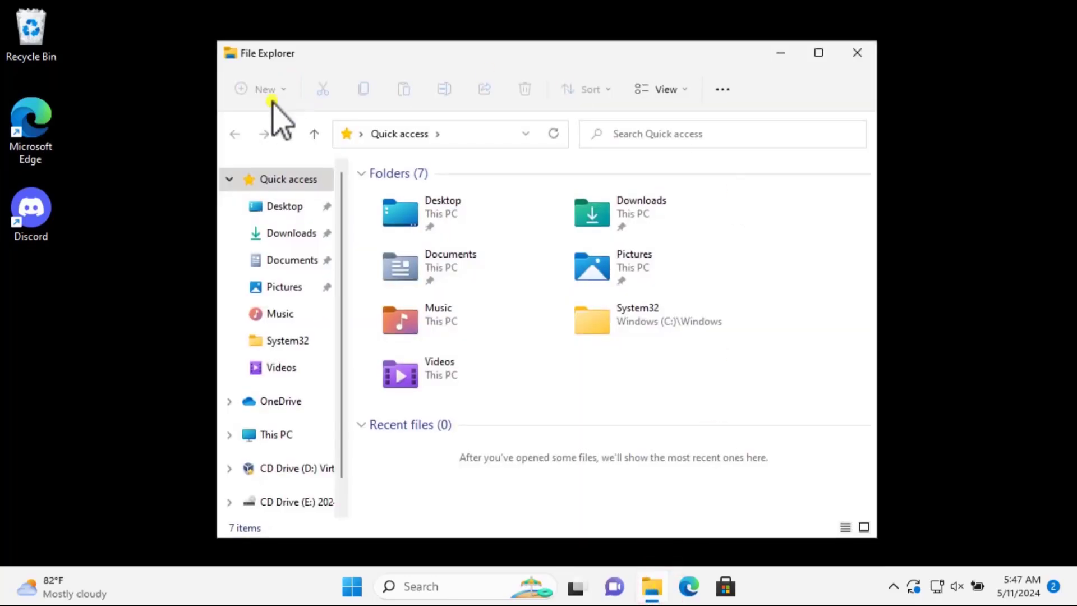
left_click(287, 233)
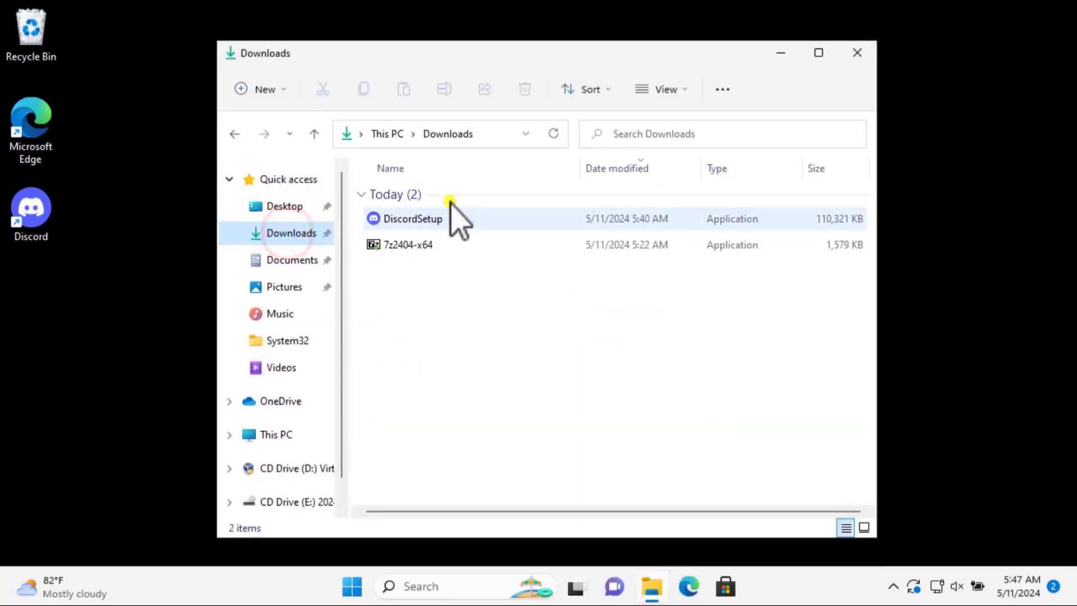
left_click(455, 222)
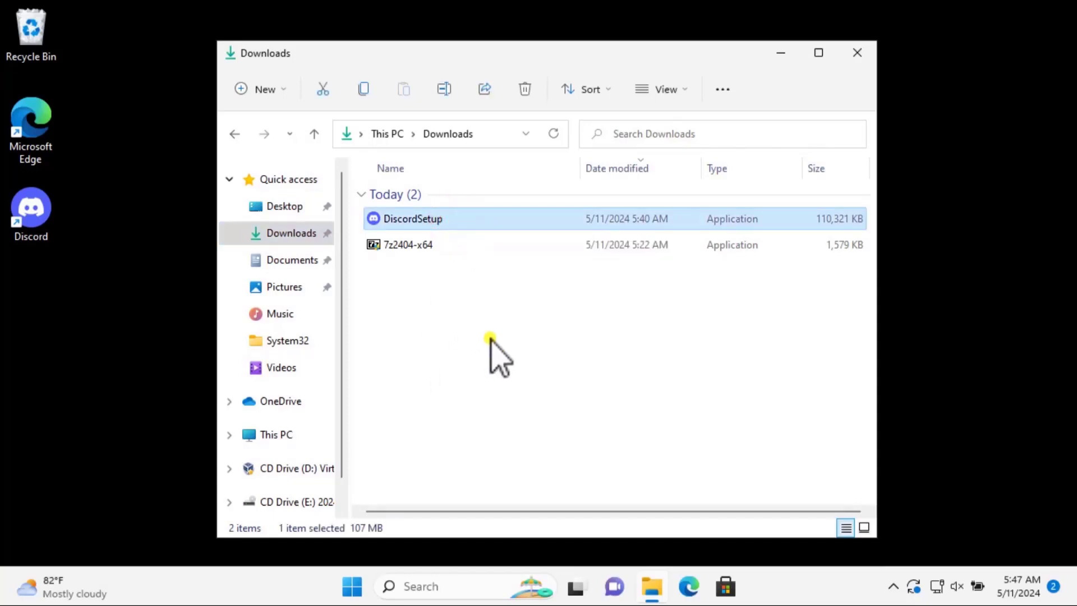
left_click_drag(429, 219, 68, 314)
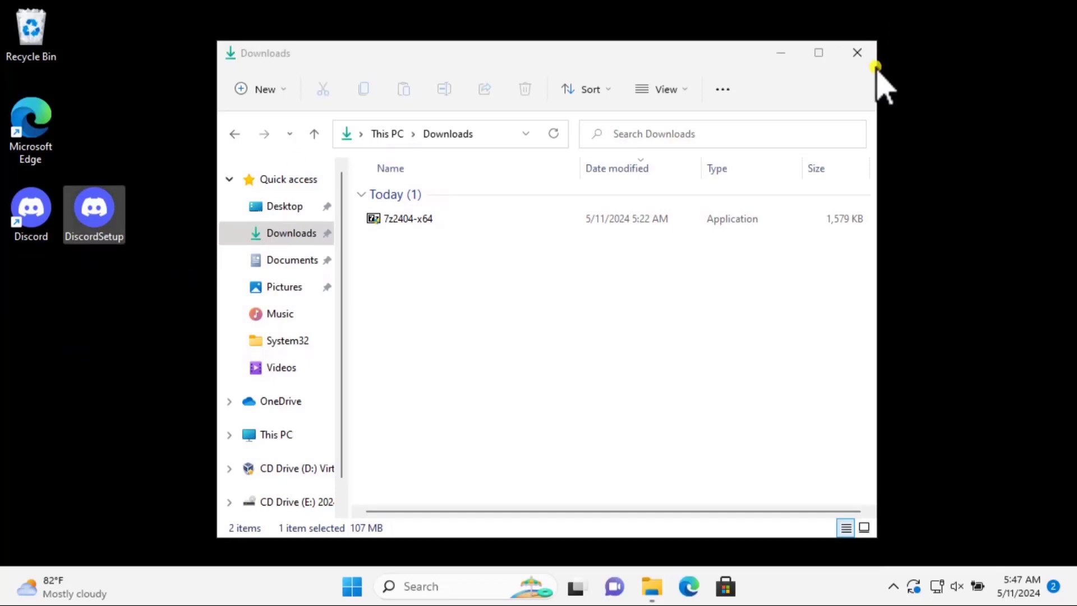
left_click(857, 53)
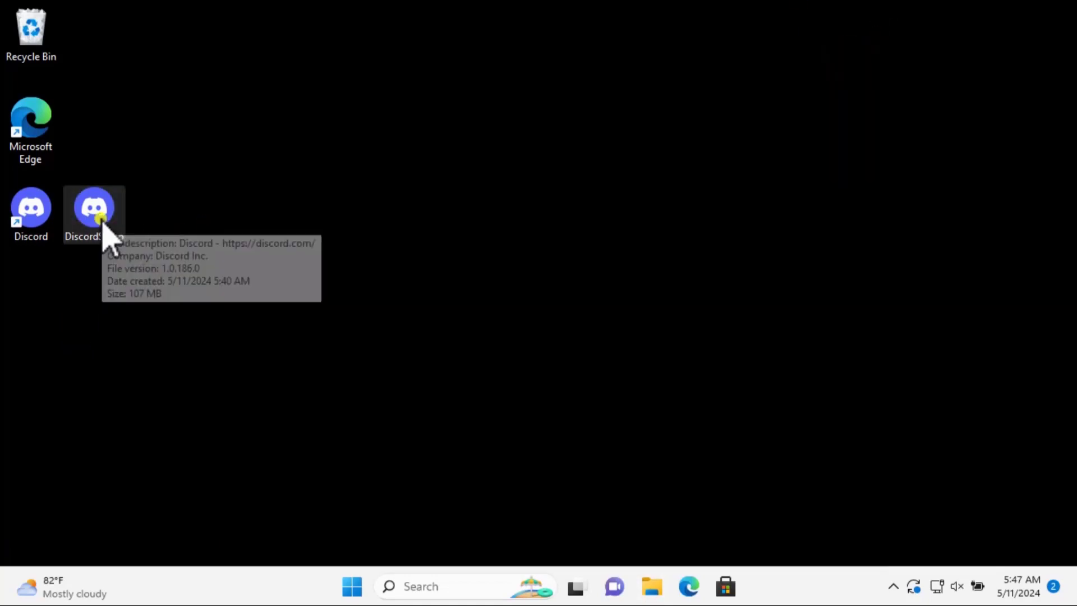
double_click(102, 218)
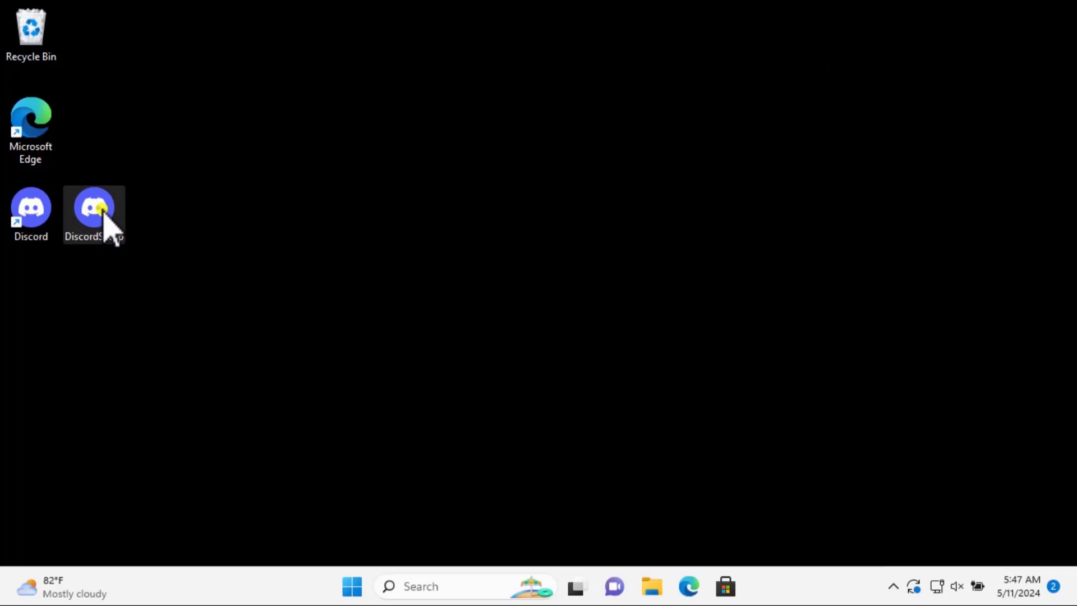
Step: Extract DiscordSetup with 7-Zip's Extract to "DiscordSetup\" option
right_click(103, 217)
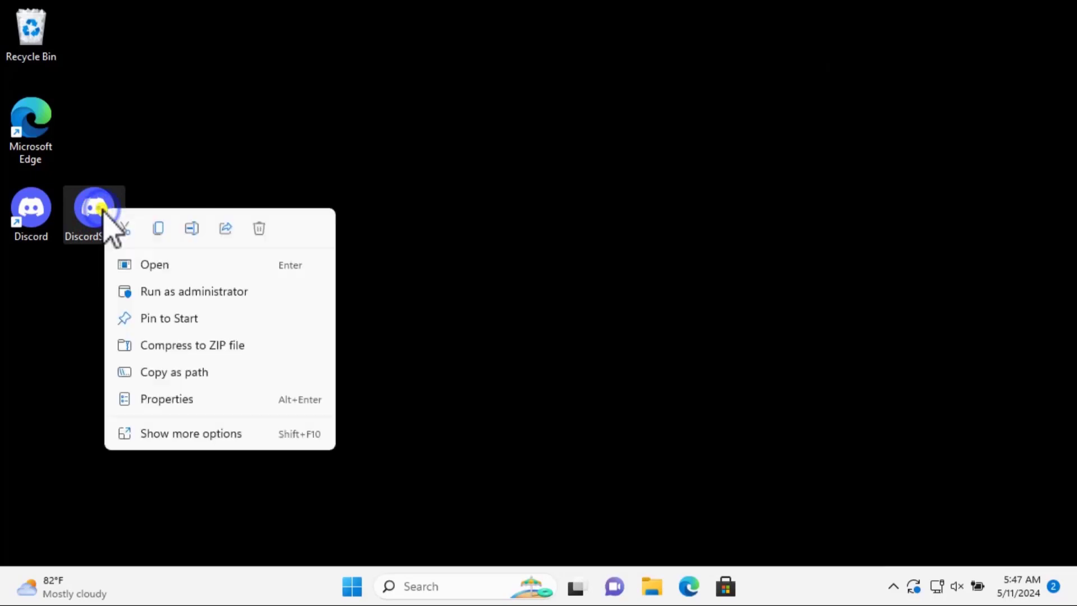
left_click(201, 434)
mouse_move(241, 152)
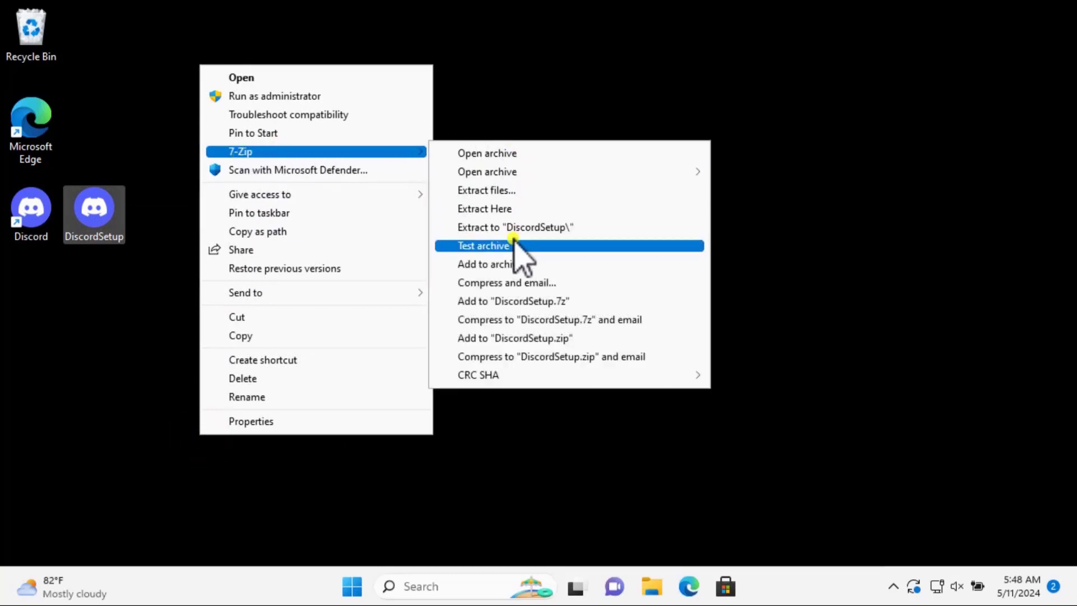
left_click(570, 227)
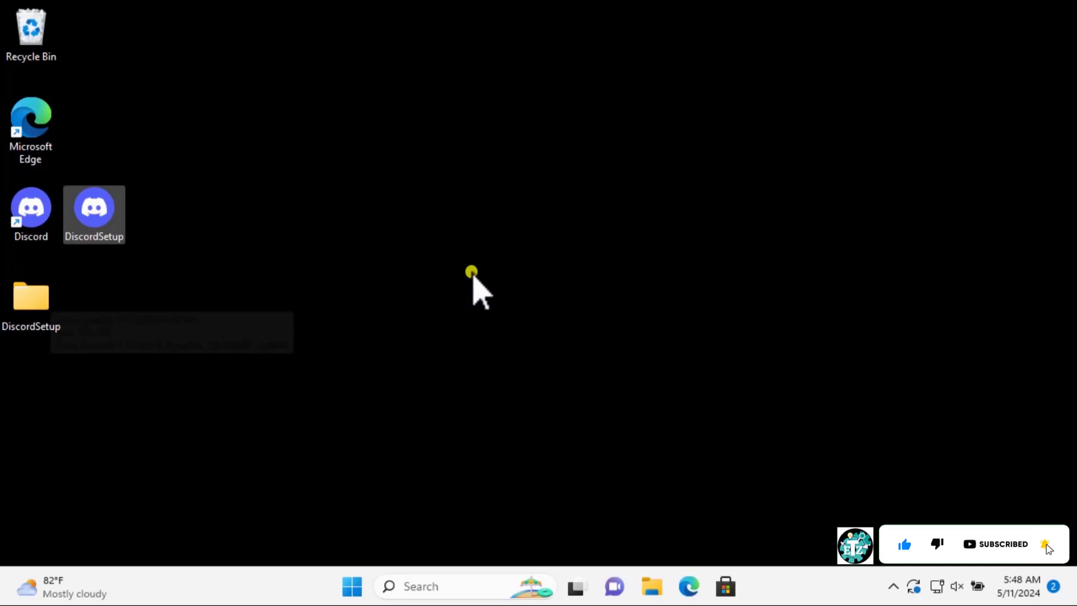
Step: Drag the desktop DiscordSetup folder into Windows (C:), open it, and select the Discord nupkg
left_click(659, 590)
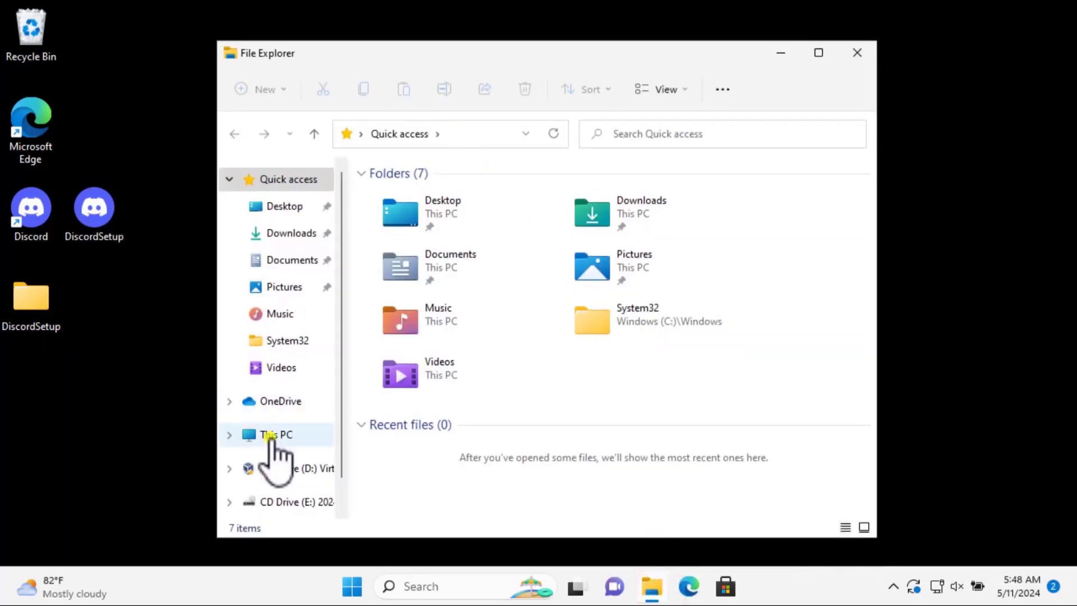
left_click(269, 437)
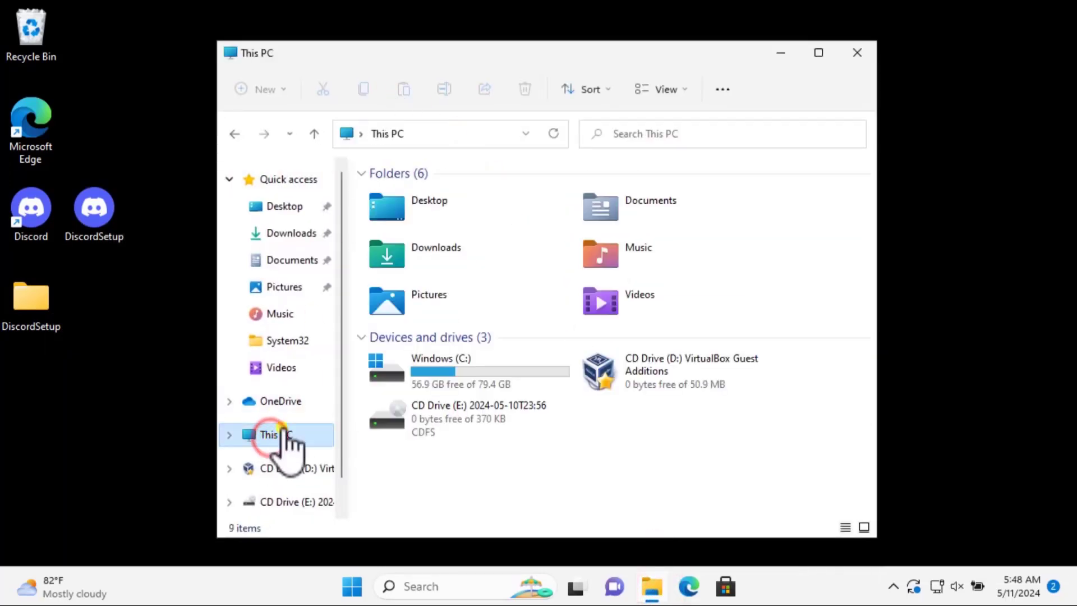
double_click(445, 375)
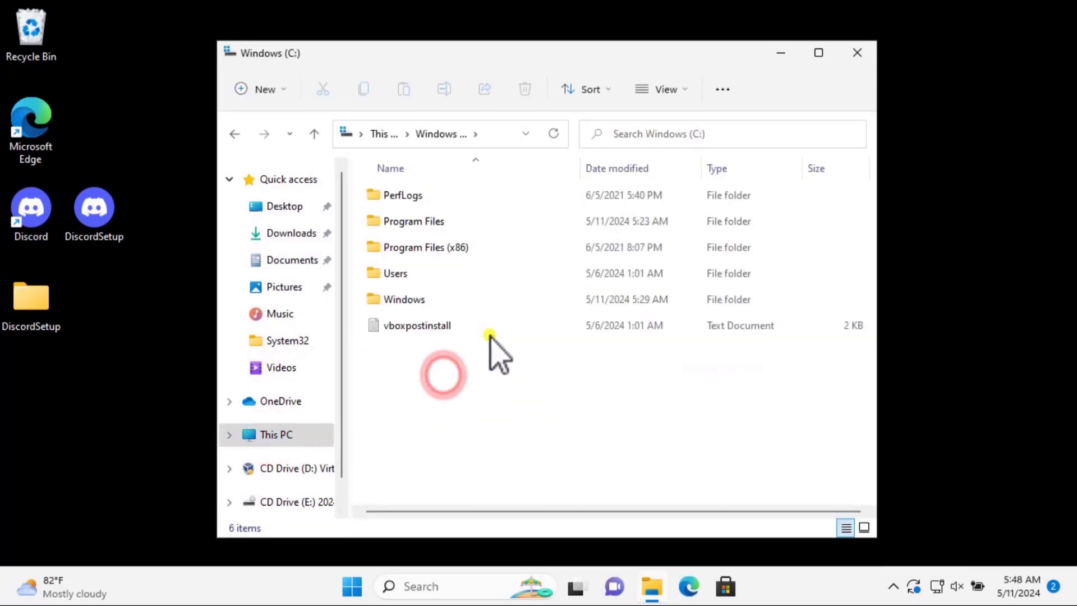
left_click(35, 298)
left_click_drag(36, 295, 515, 377)
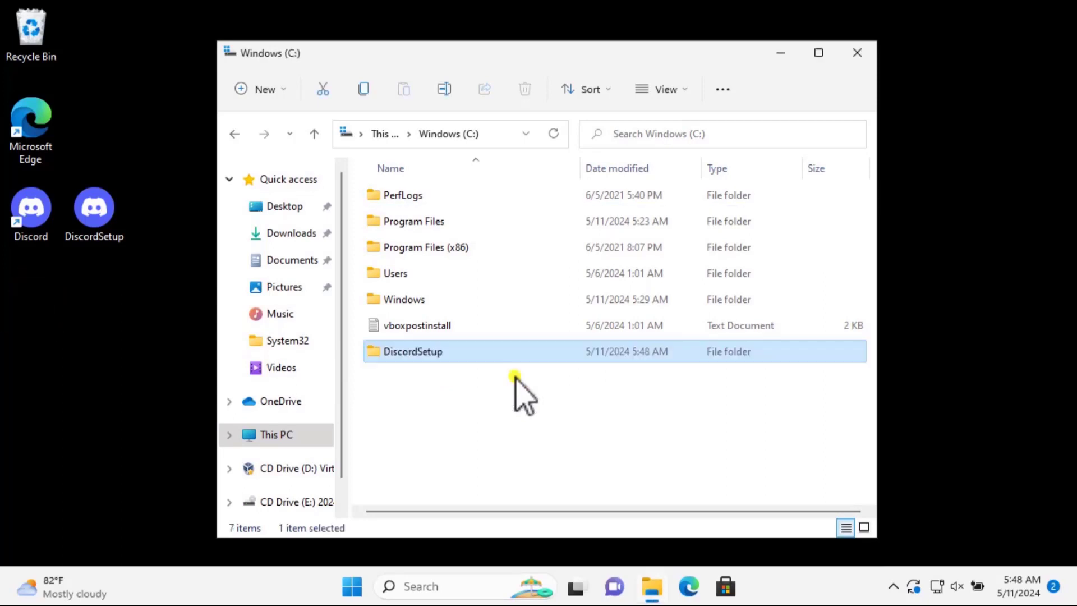
double_click(455, 353)
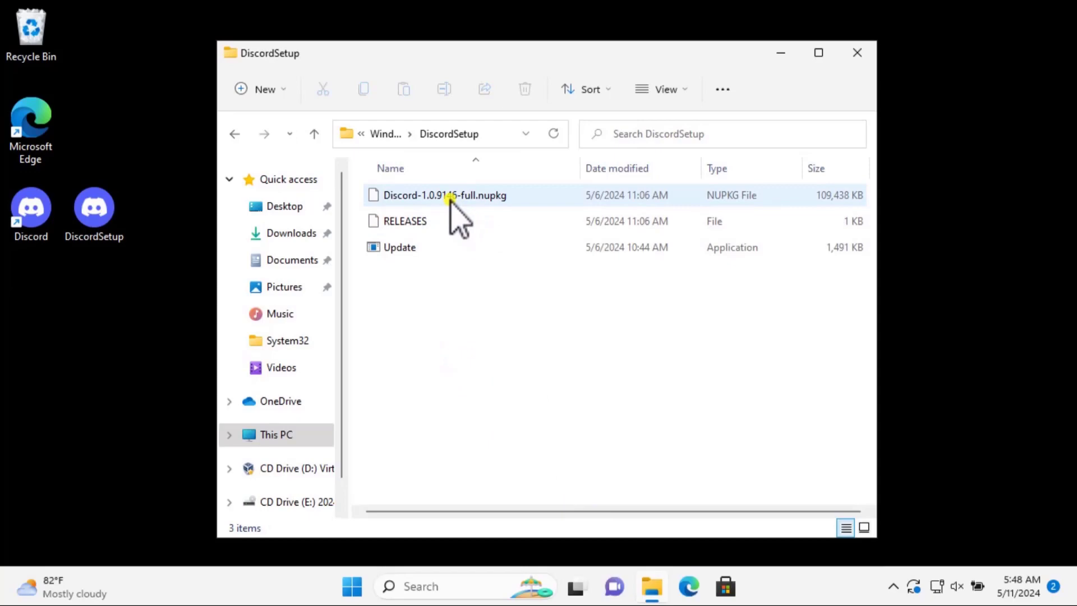
left_click(449, 197)
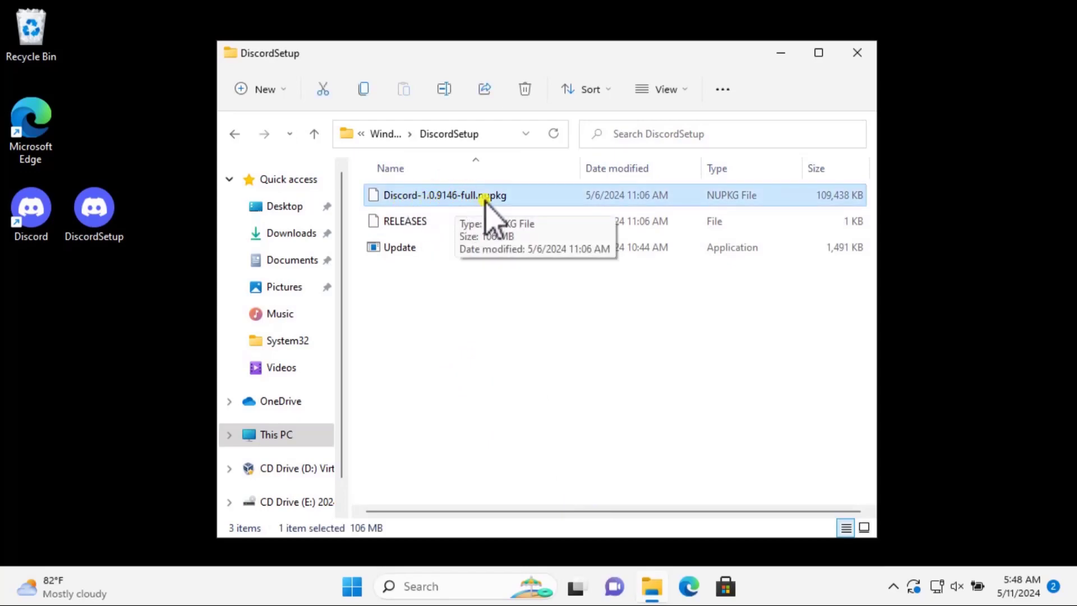
Step: Use 7-Zip to extract Discord-1.0.9146-full.nupkg into a Discord-1.0.9146-full folder
right_click(525, 198)
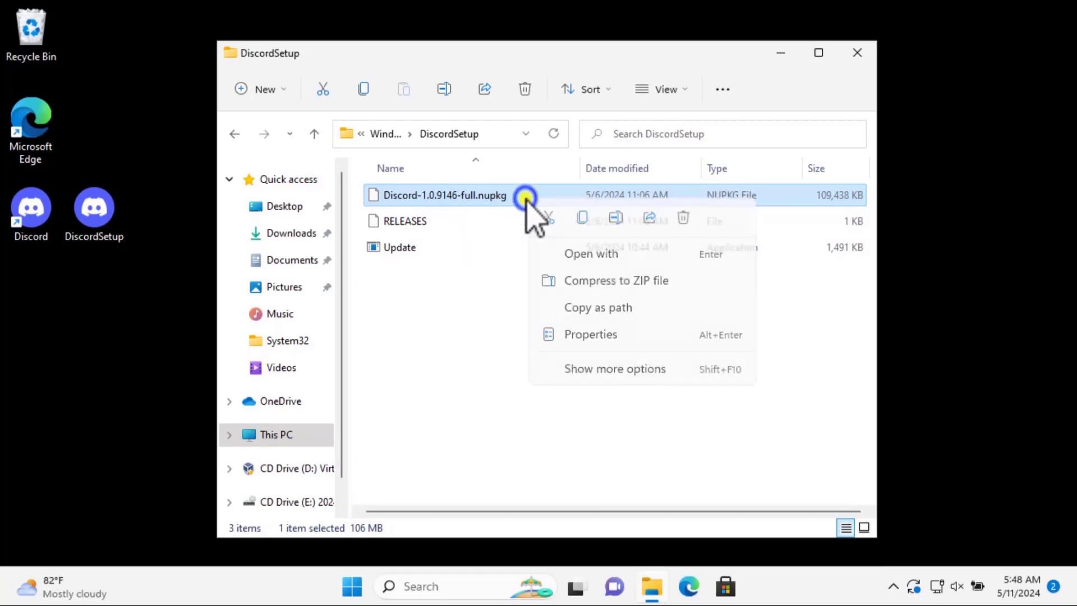
left_click(651, 369)
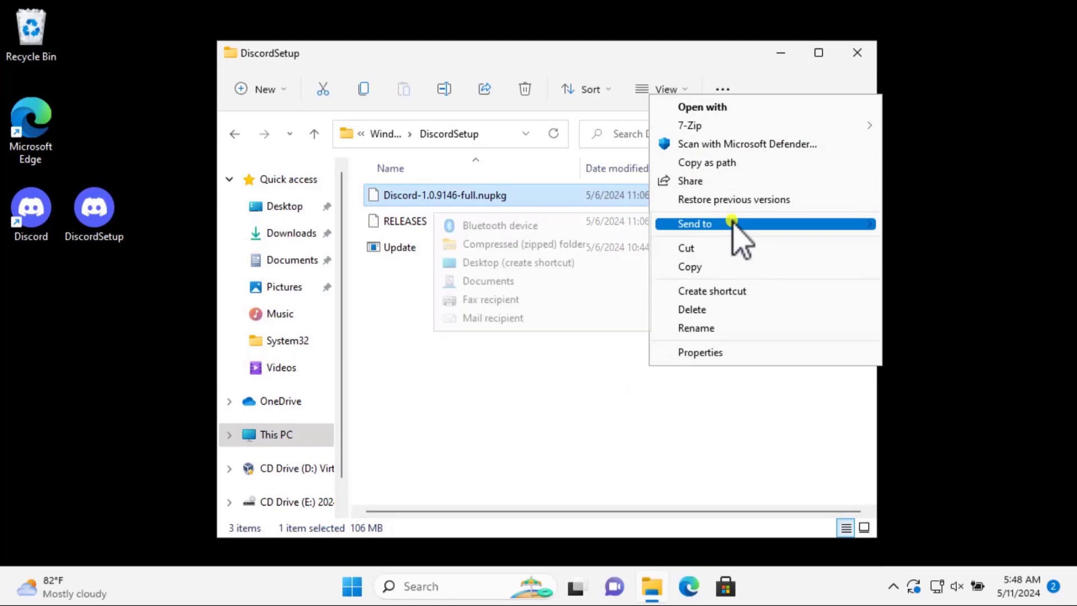
mouse_move(690, 126)
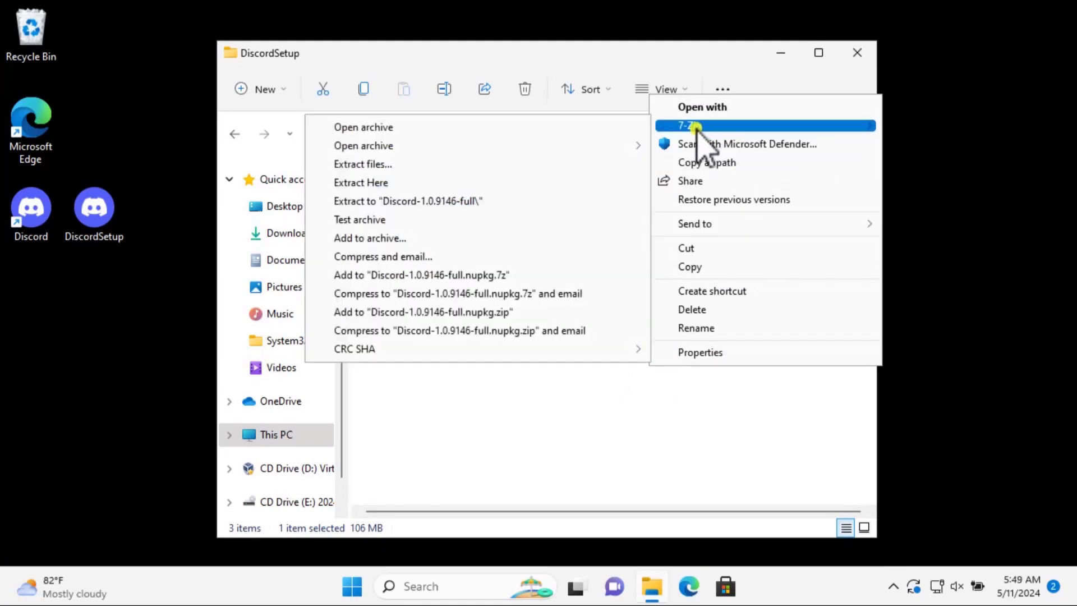
left_click(476, 201)
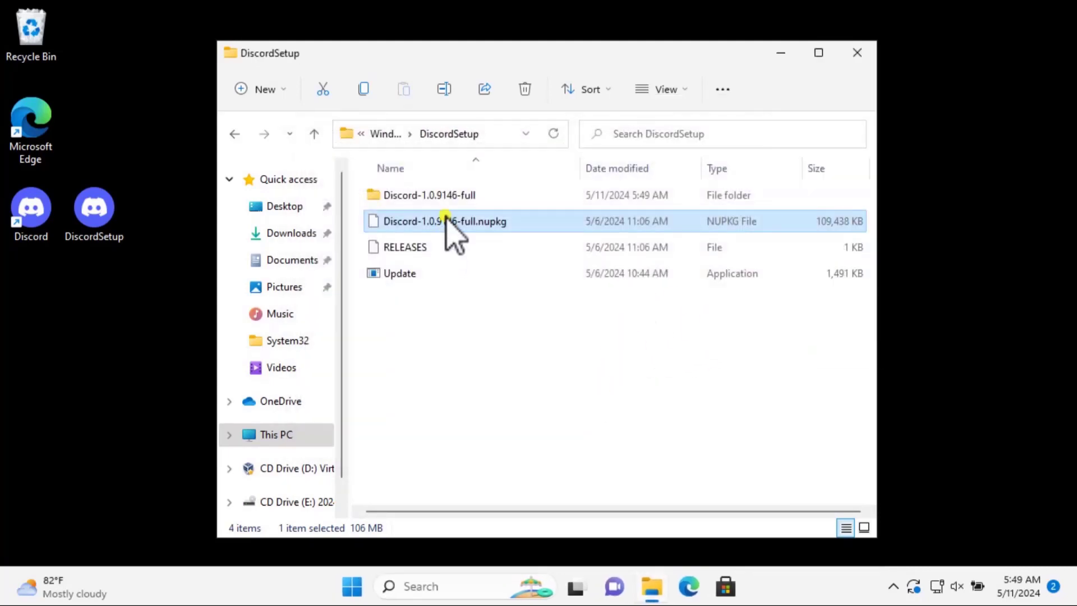
Step: Navigate into Discord-1.0.9146-full\lib\net45 in the extracted package
double_click(402, 194)
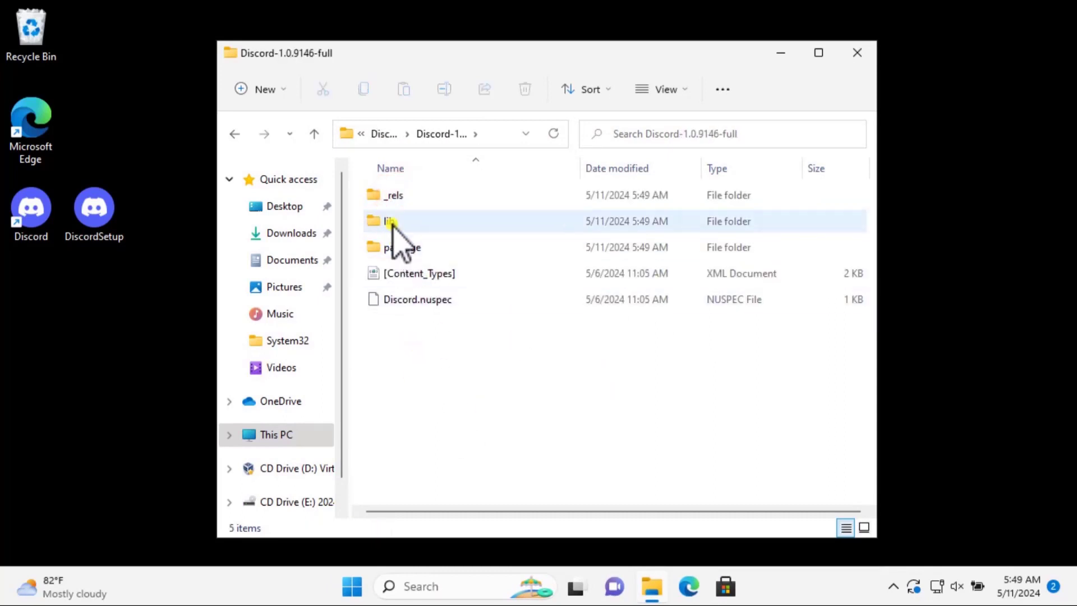
double_click(396, 223)
double_click(396, 197)
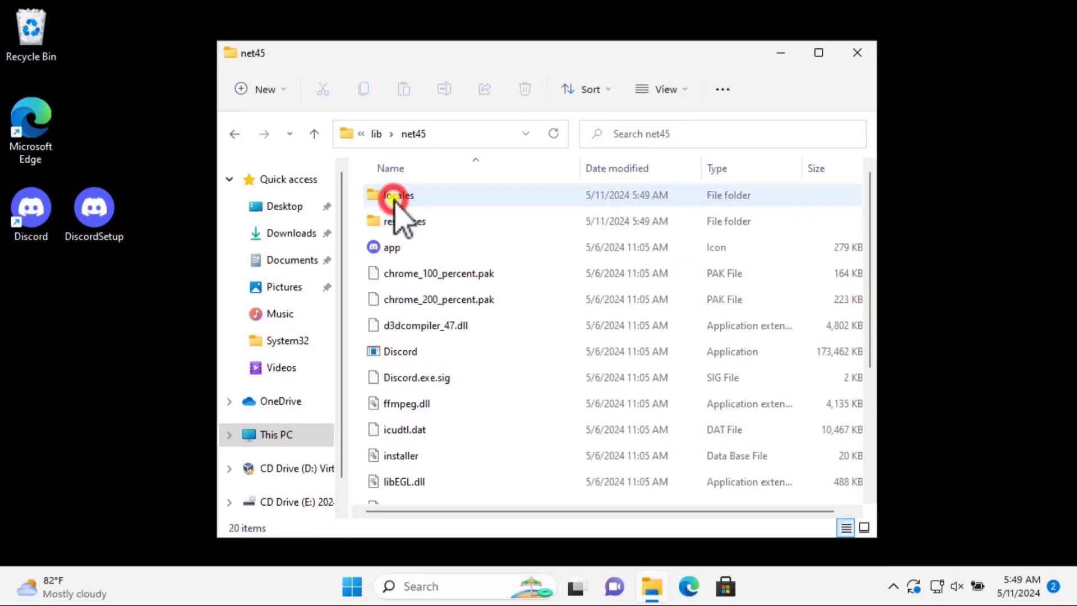
Step: Send the Discord application to the desktop as a shortcut
left_click(408, 352)
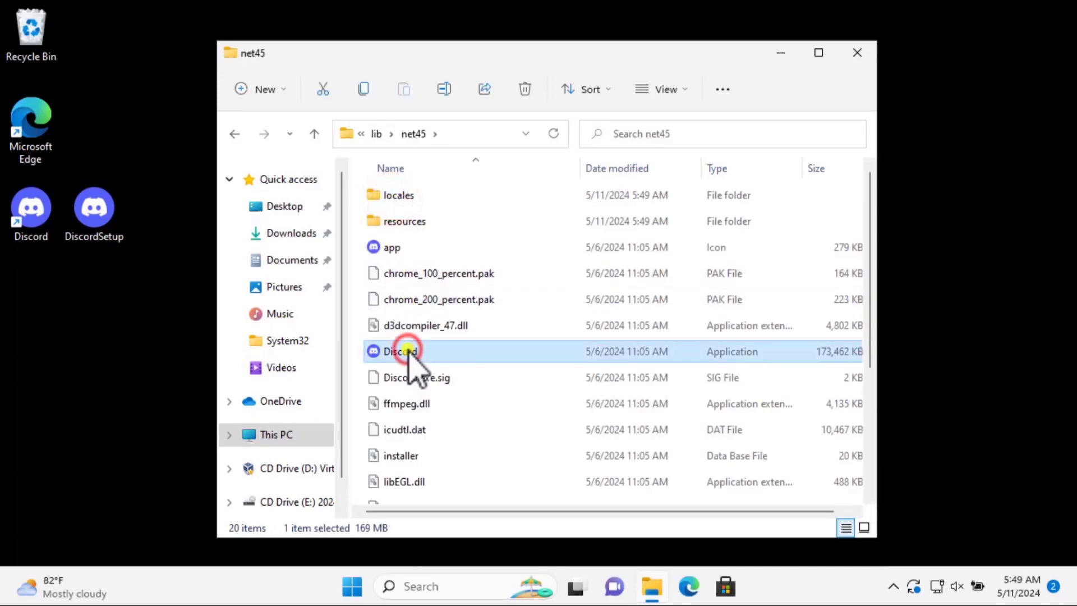
right_click(407, 352)
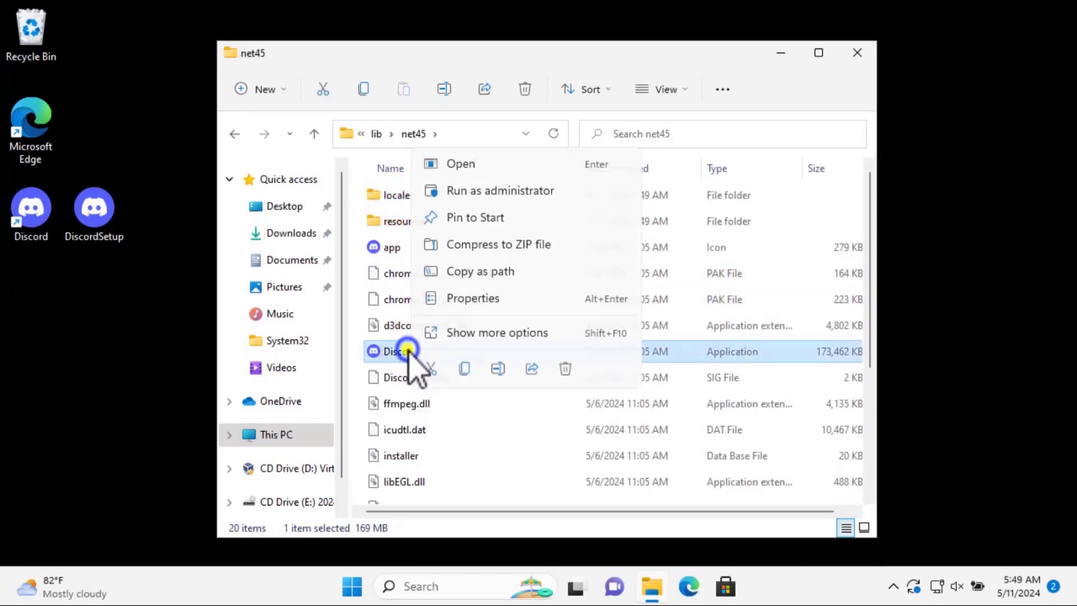
left_click(532, 333)
mouse_move(577, 423)
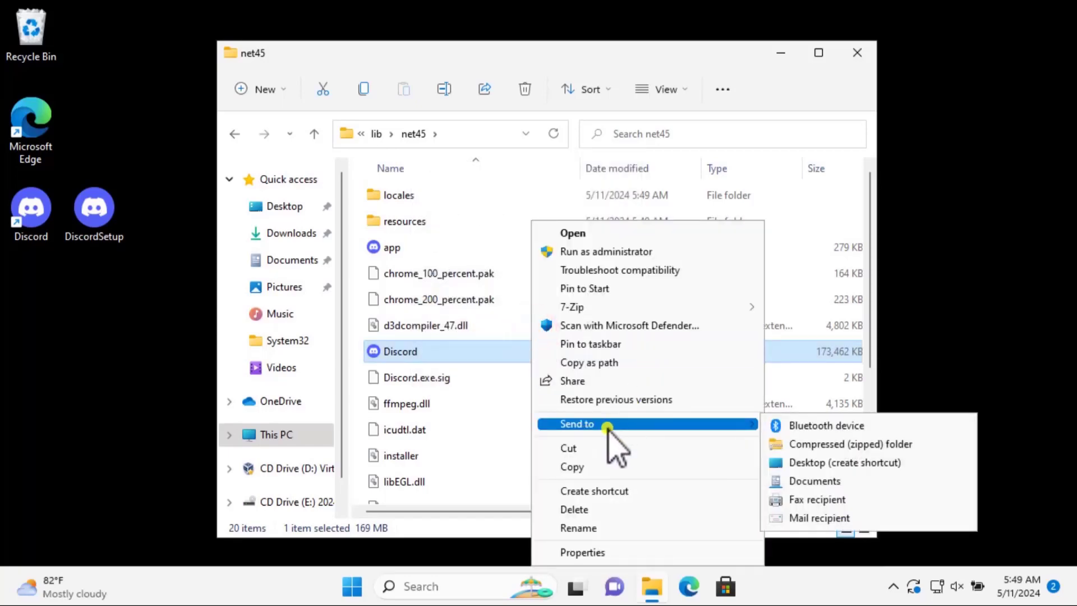
left_click(802, 465)
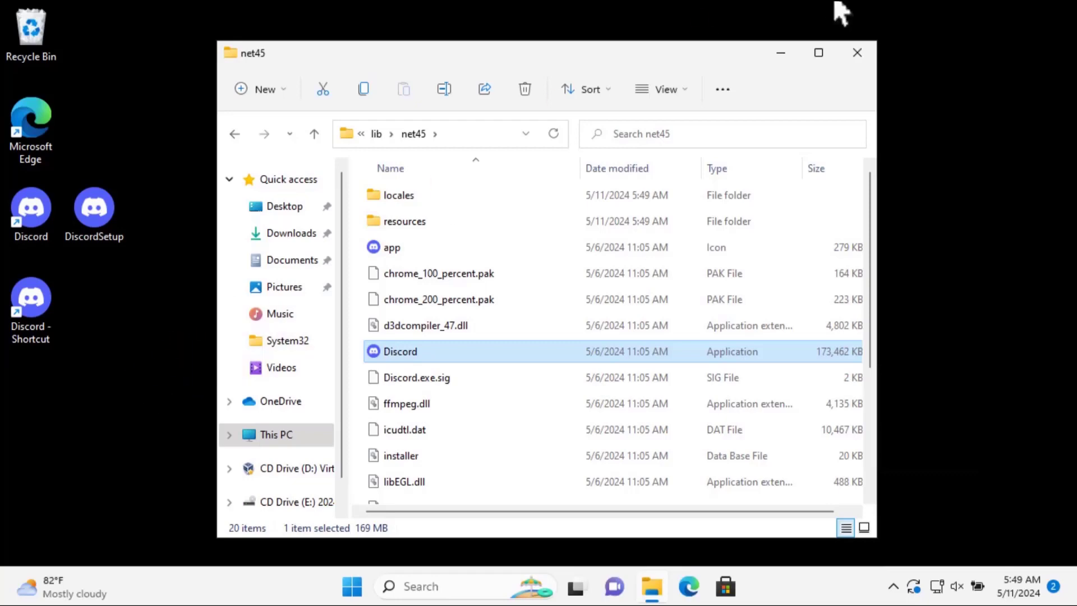
Step: Close the net45 folder window and launch Discord from the Discord - Shortcut icon
left_click(853, 52)
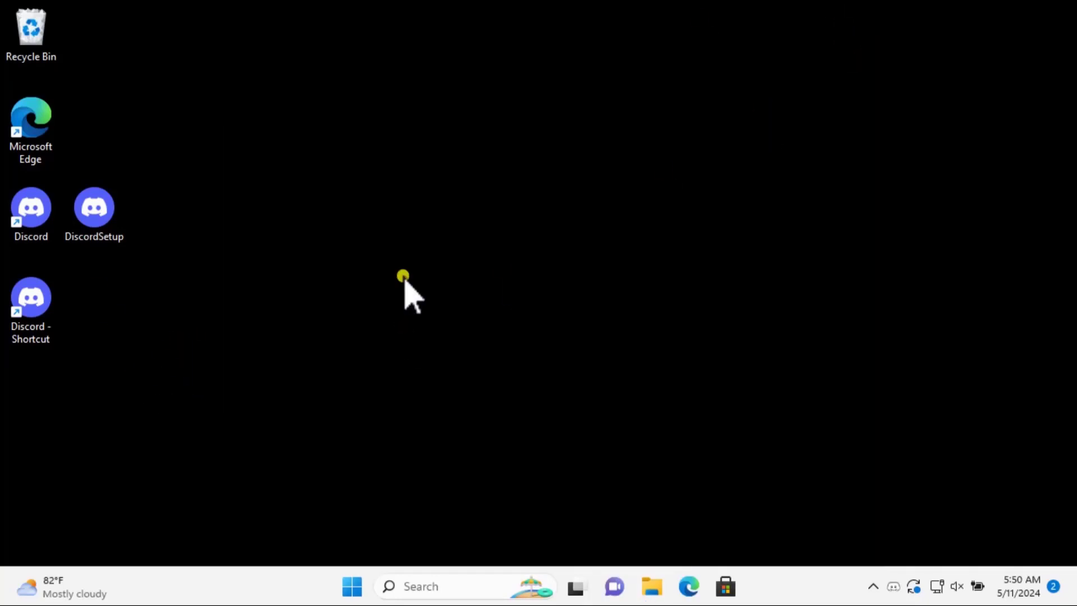
double_click(33, 294)
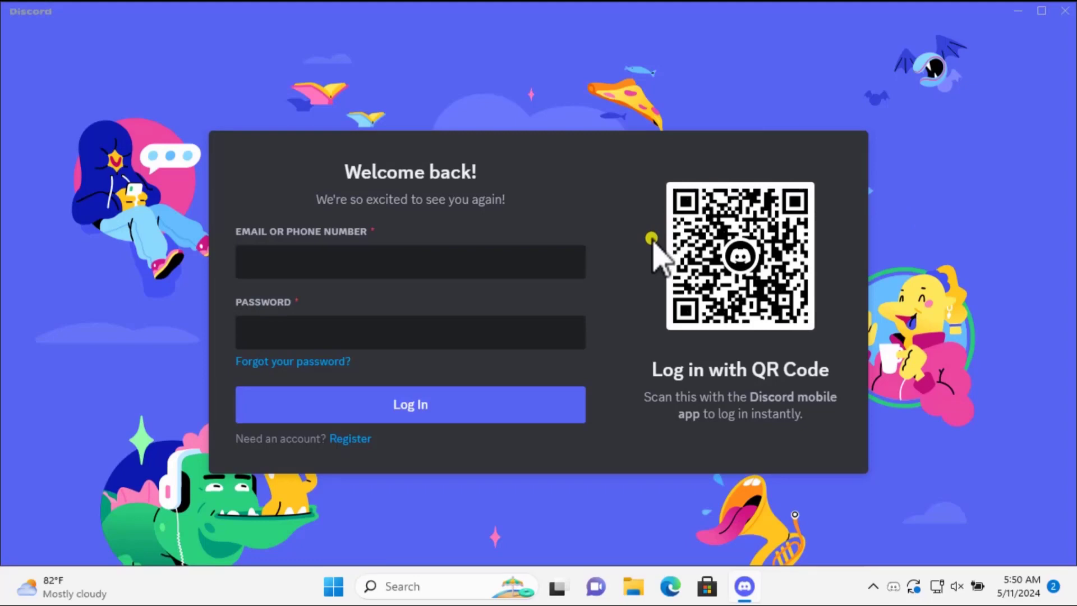
Step: Close the Discord Welcome back login window
left_click(1063, 14)
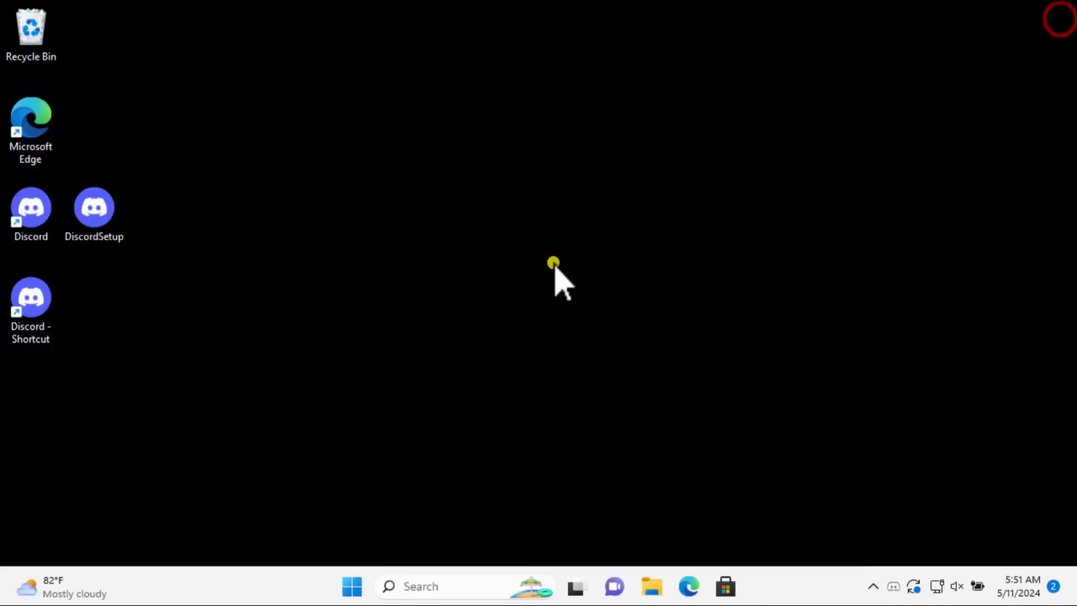